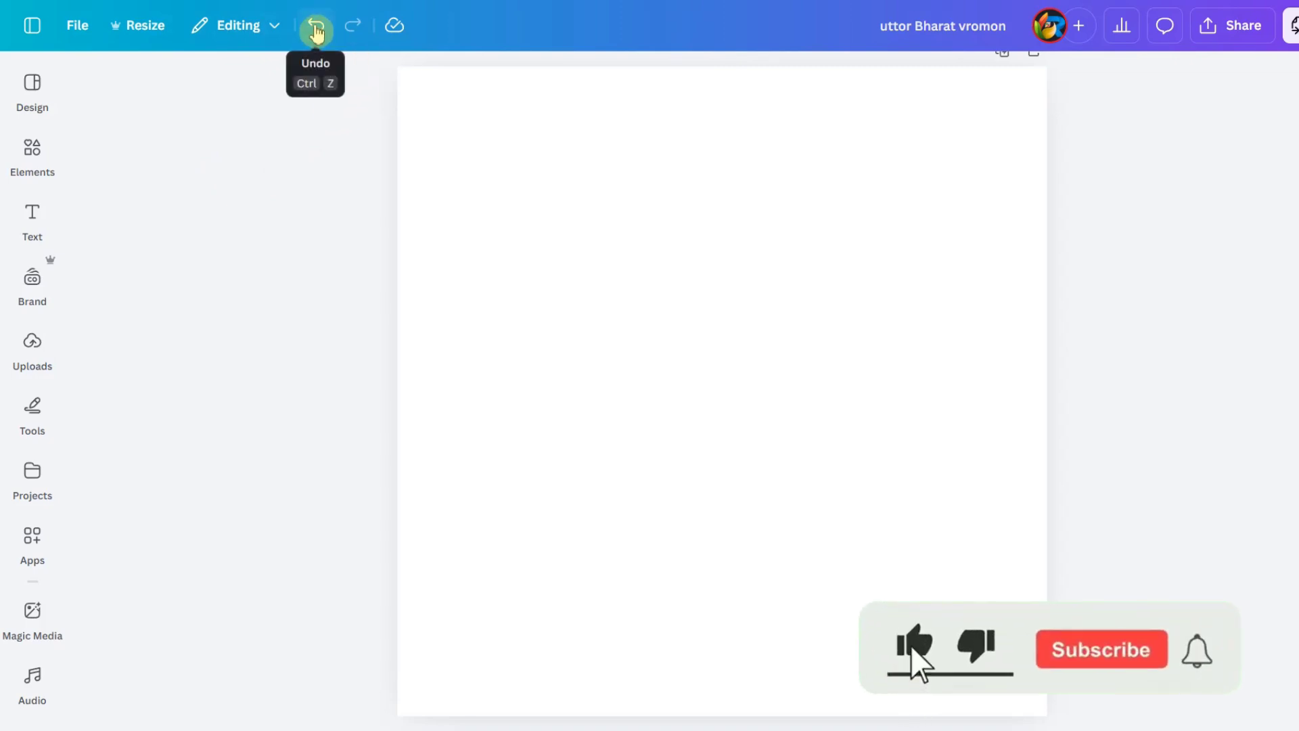
Undo the deletion of the two cloud images at the page's upper-left edge and select each cloud to show its extent.
click(317, 27)
click(316, 28)
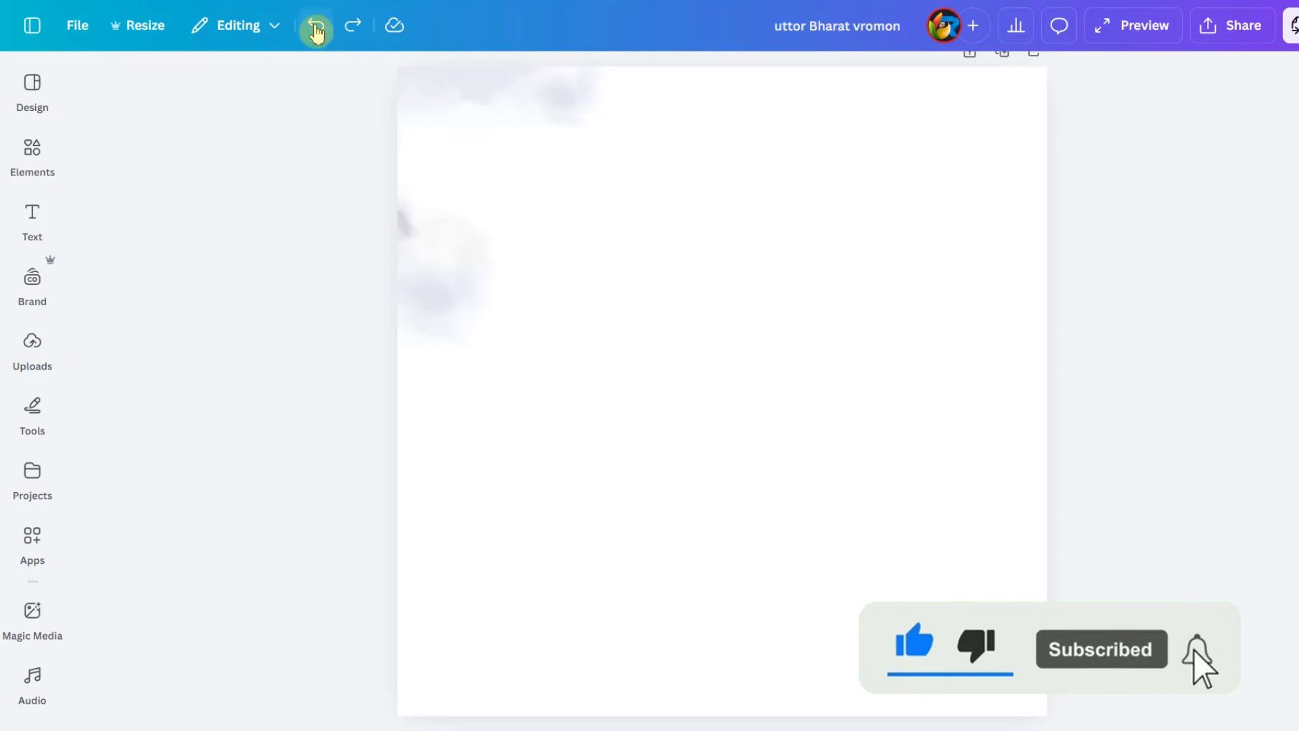
click(490, 120)
click(449, 252)
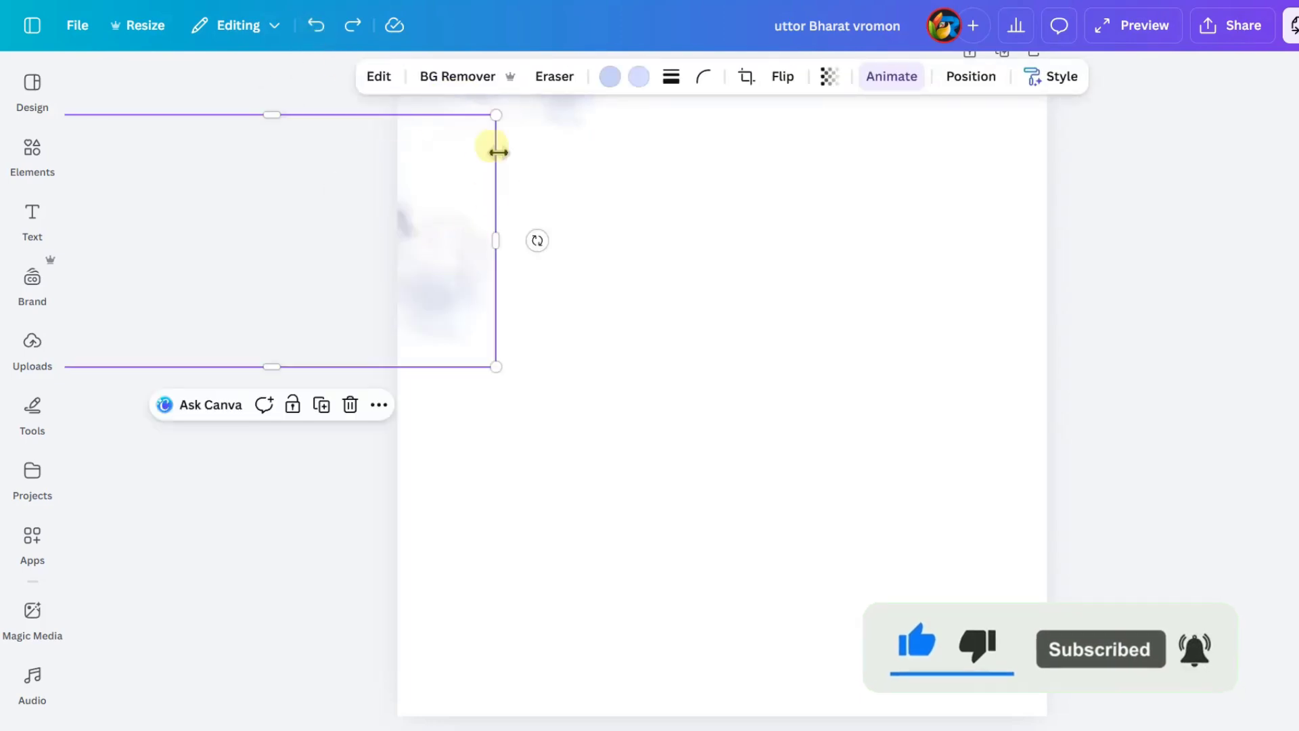
click(543, 116)
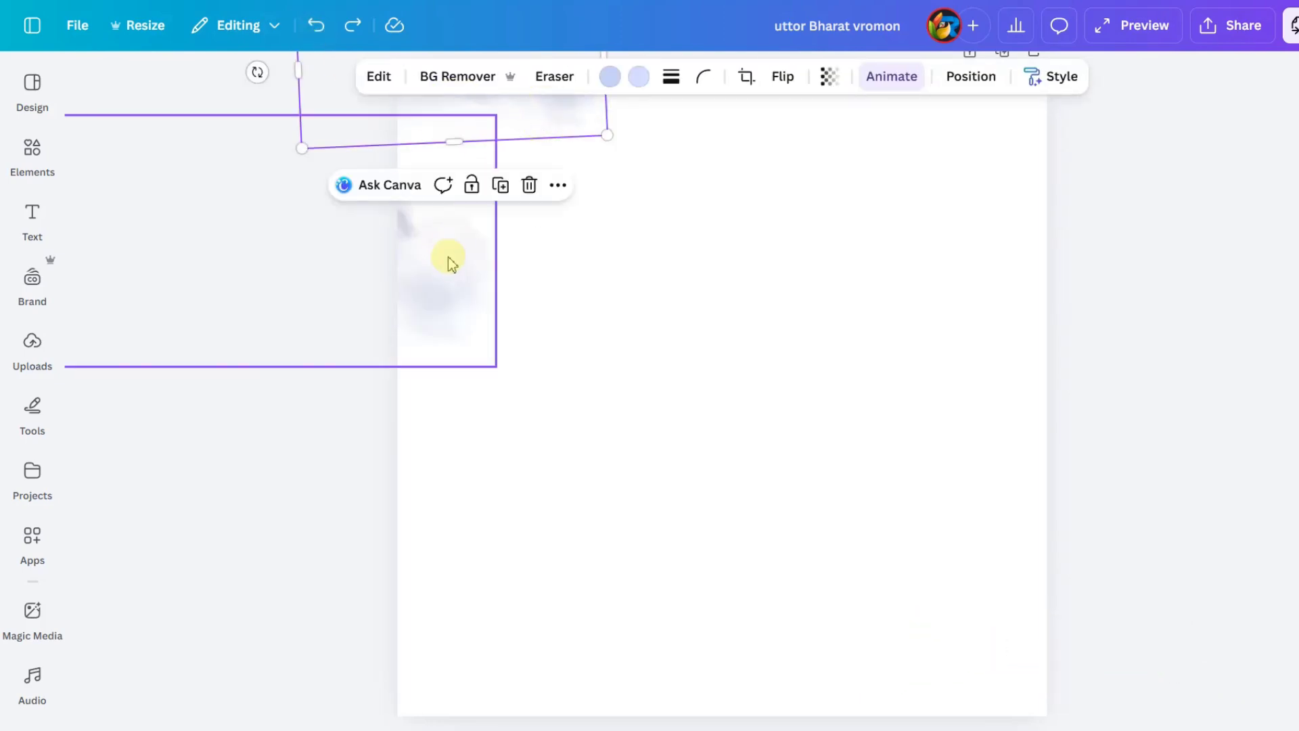
click(694, 261)
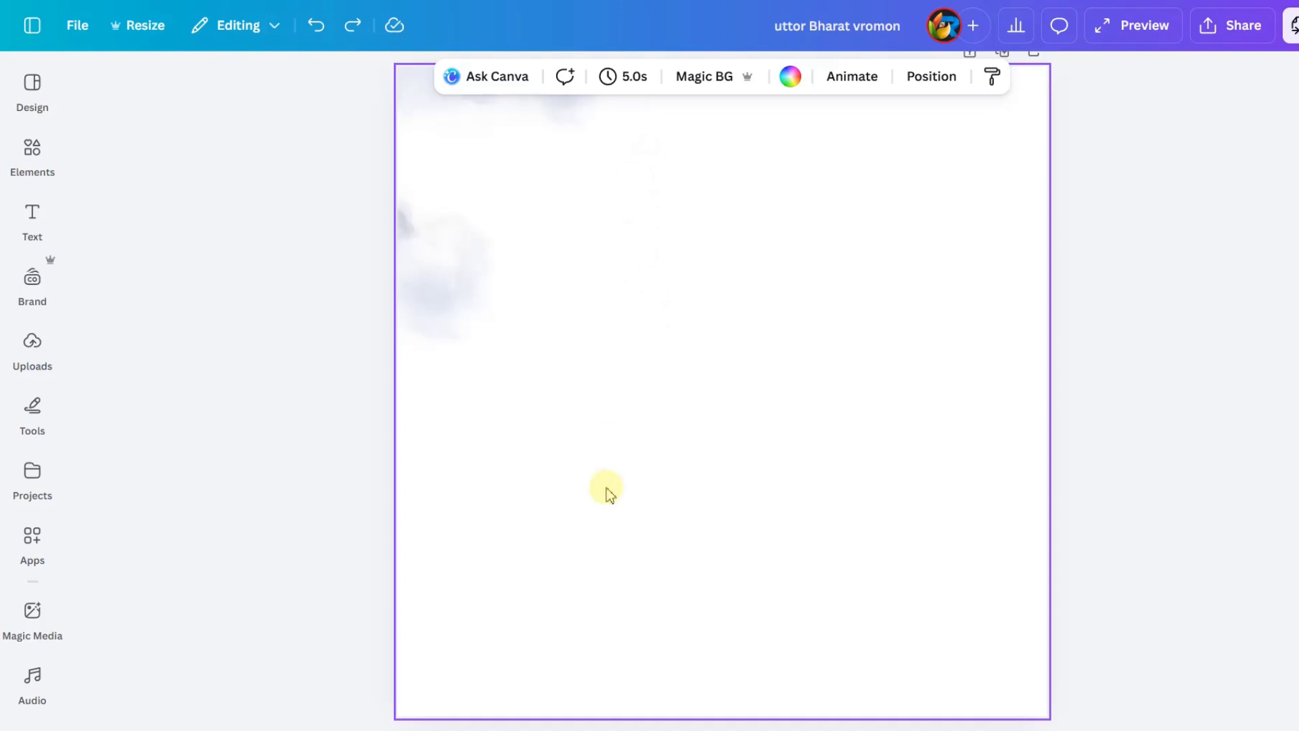
Undo the deletion of the blue gradient panel behind the clouds along the page's left side and select it to show its extent.
click(353, 27)
click(311, 27)
click(311, 26)
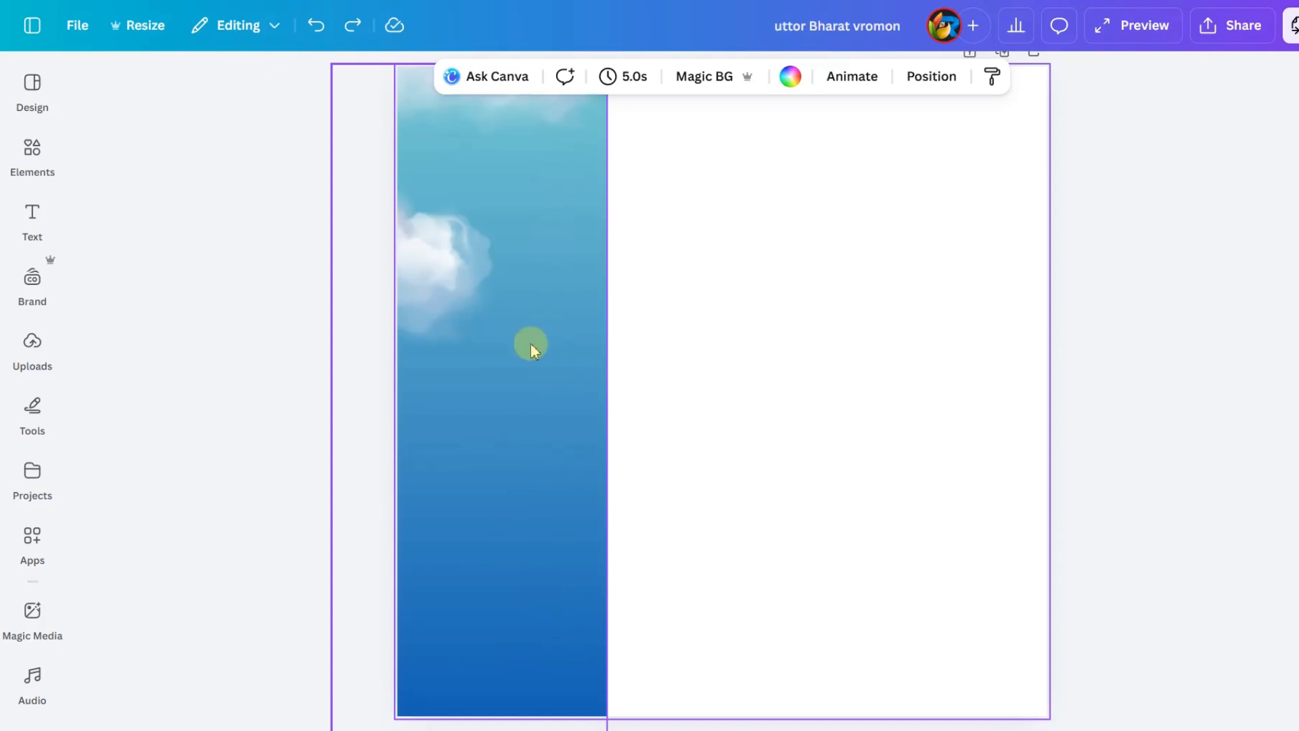
click(549, 212)
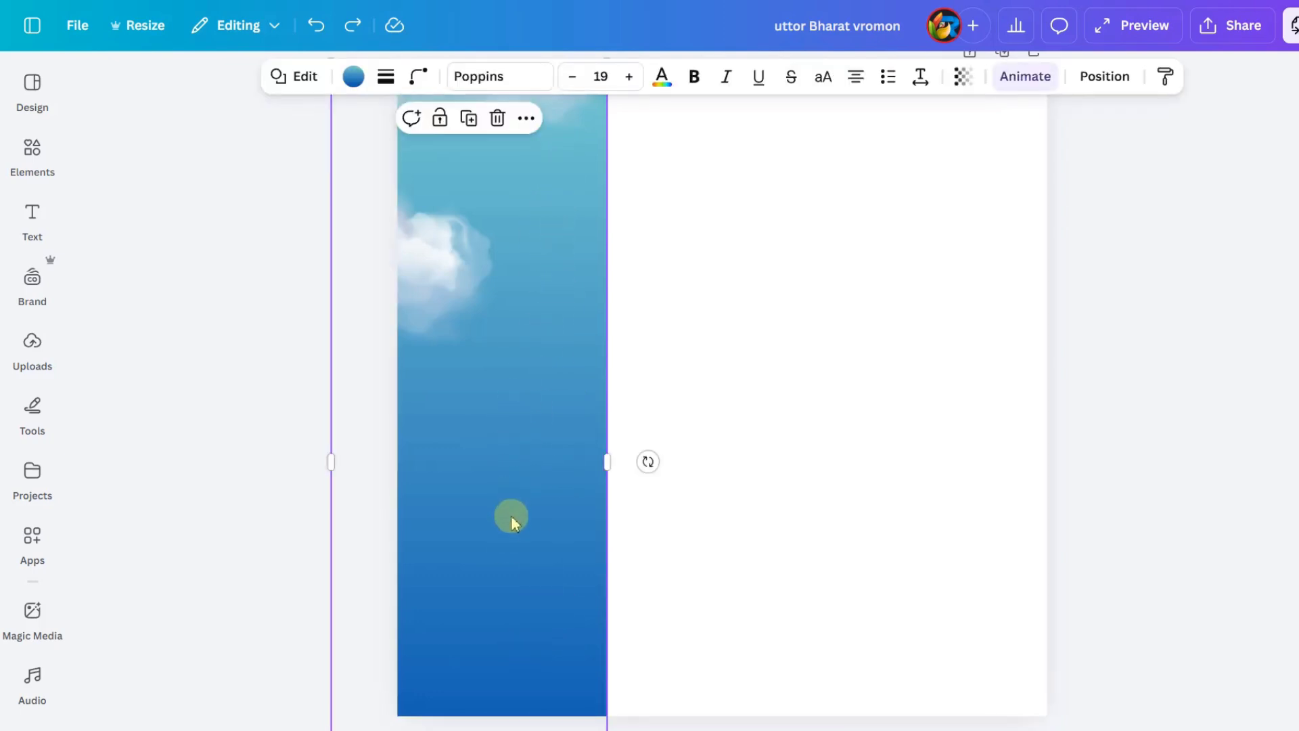
click(772, 371)
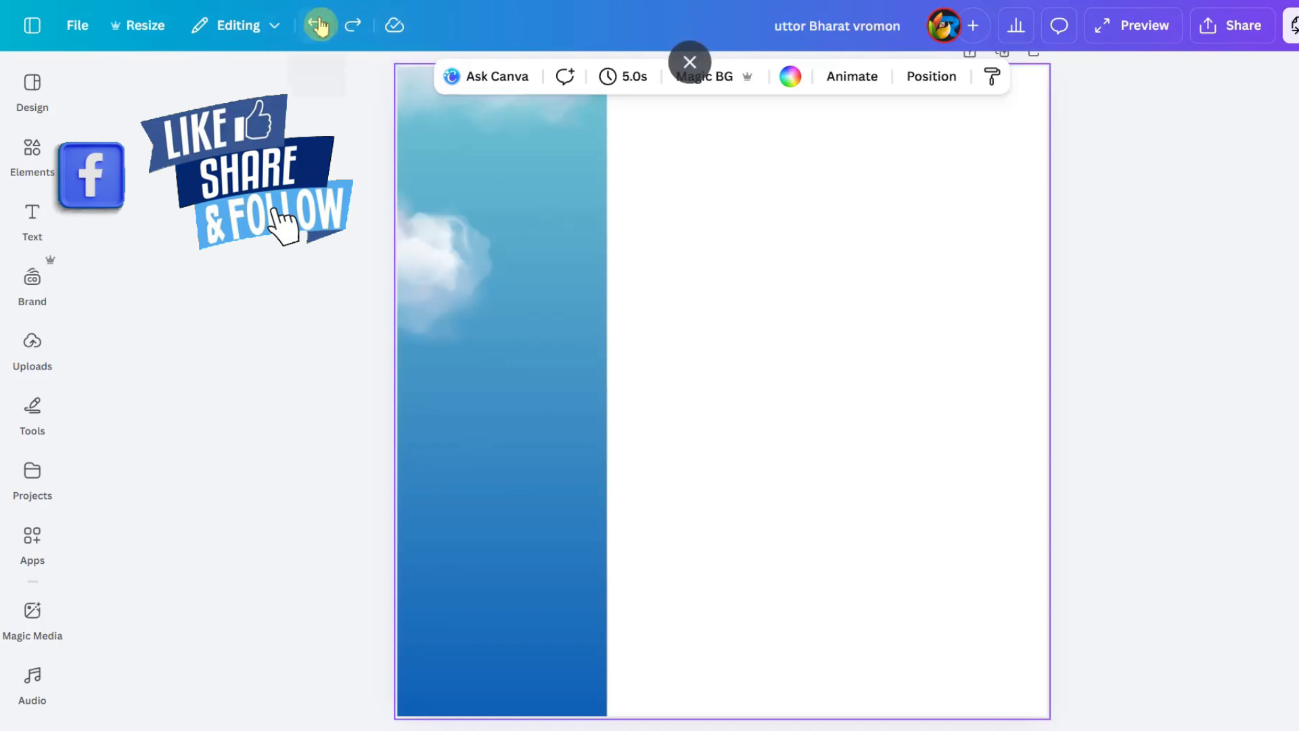
Undo the deletions of the hand holding a phone and of the large photo frame over the phone's screen.
click(351, 26)
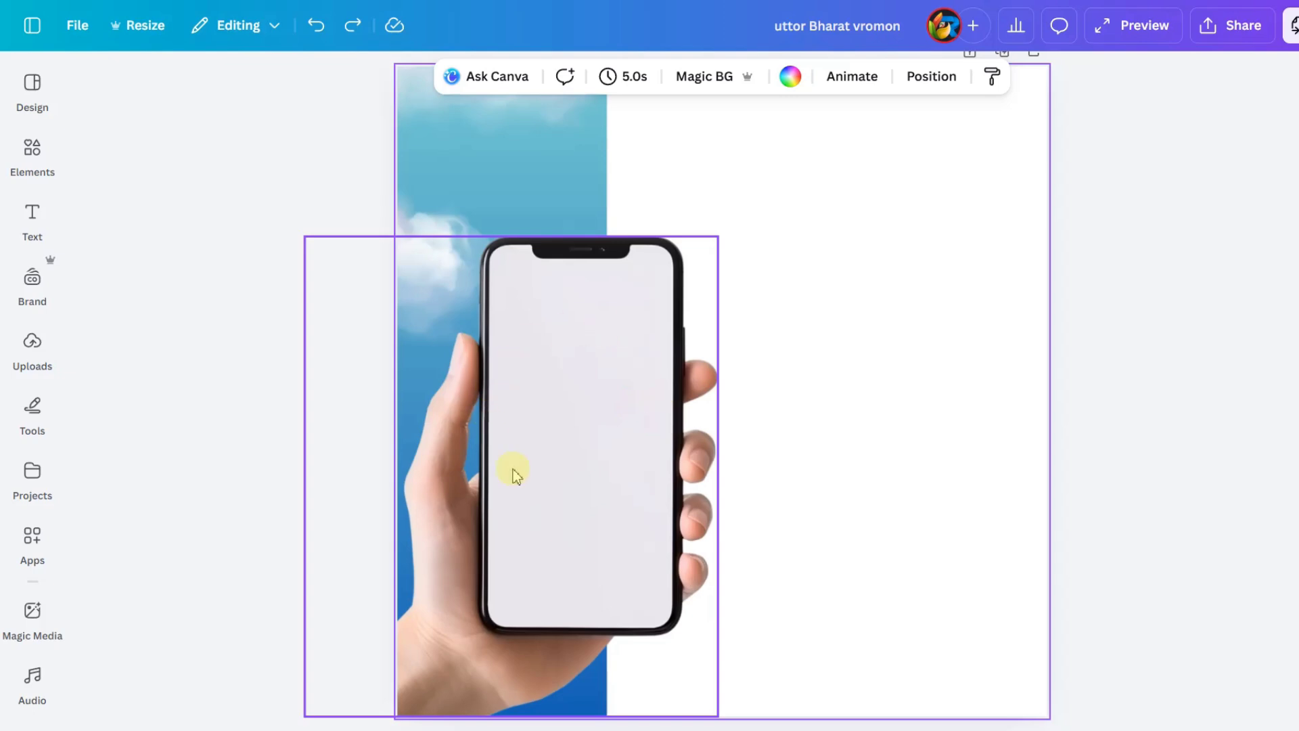
click(500, 205)
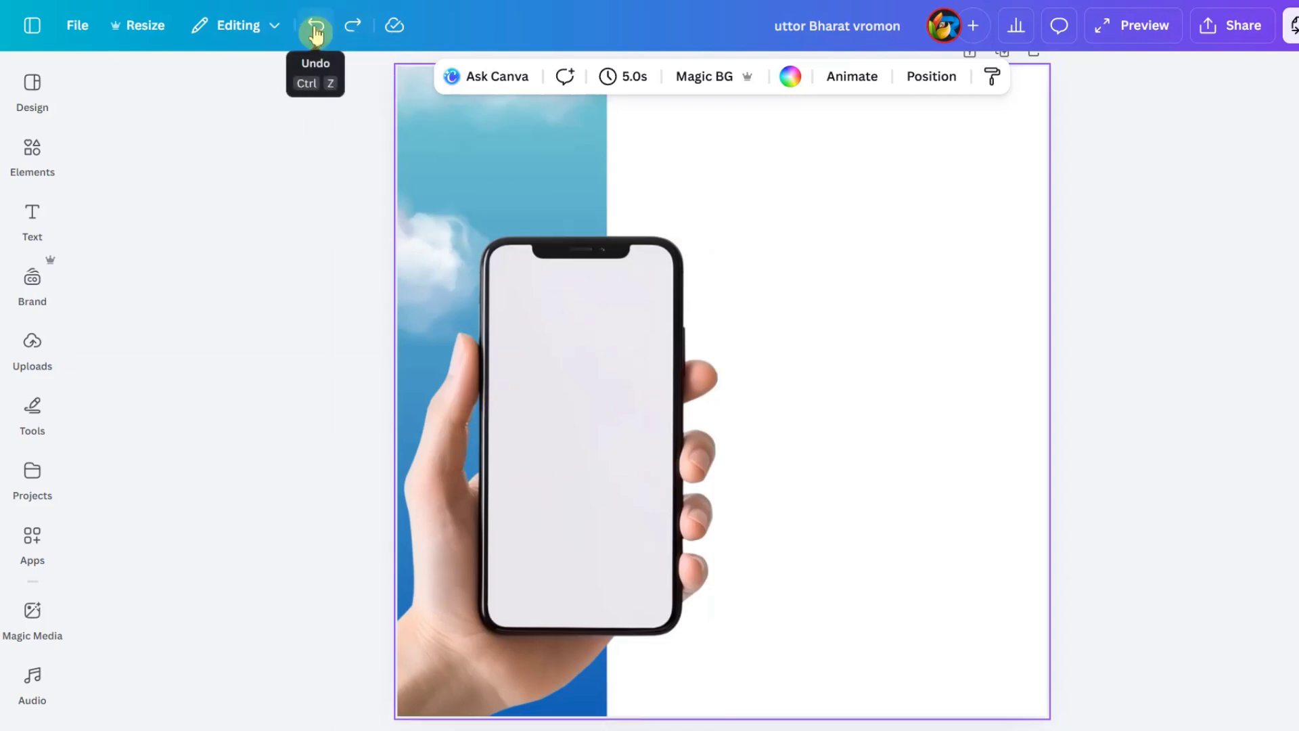
click(315, 215)
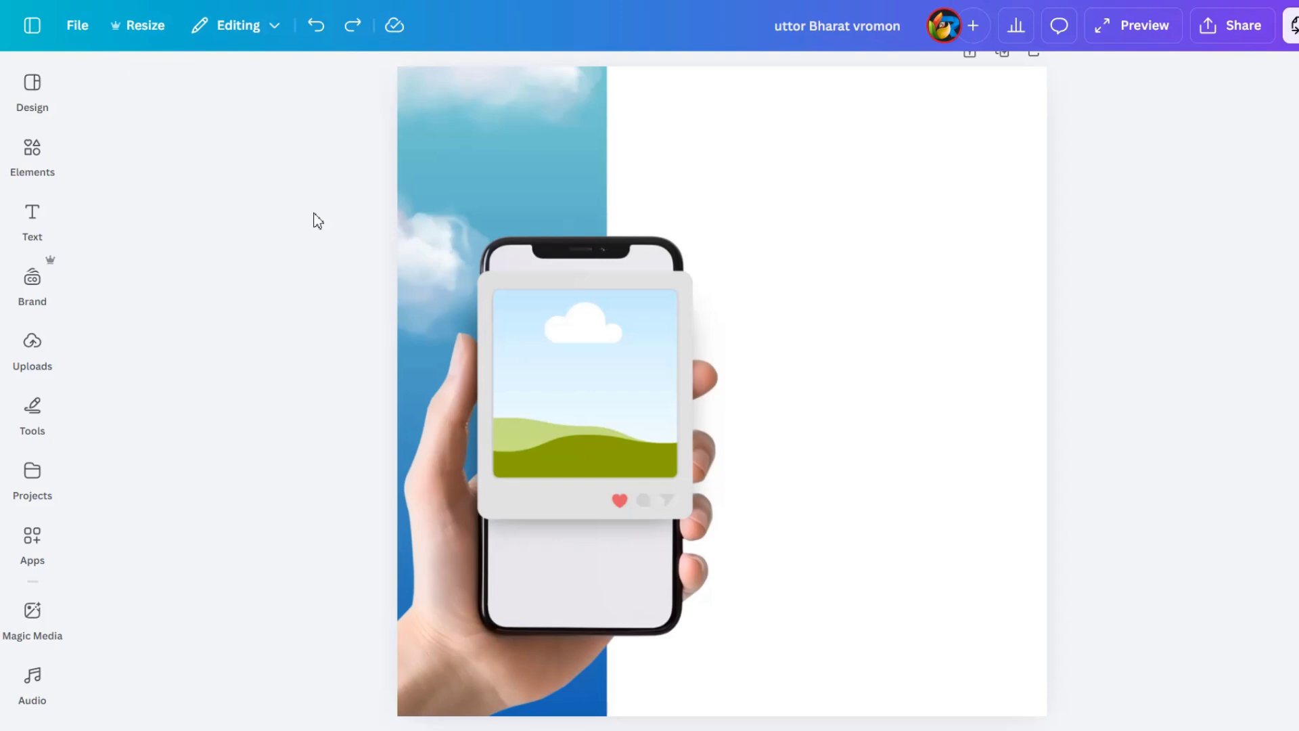
Undo the deletions of the temple photos, small frames, logo, headline, duration and Pickup & Drop badges, and the ভ্রমণস্থলসমূহ destination list.
key(ctrl+y)
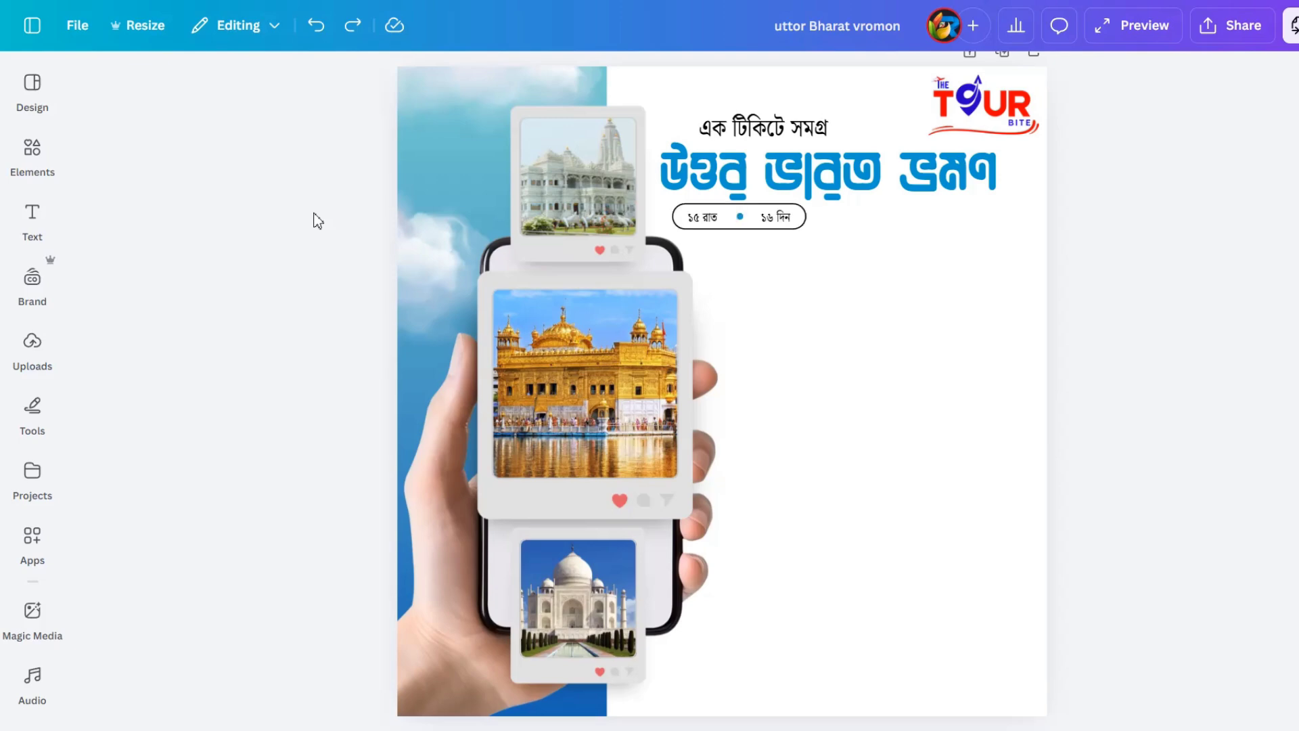
scroll(708, 322, up, 5)
scroll(856, 298, up, 2)
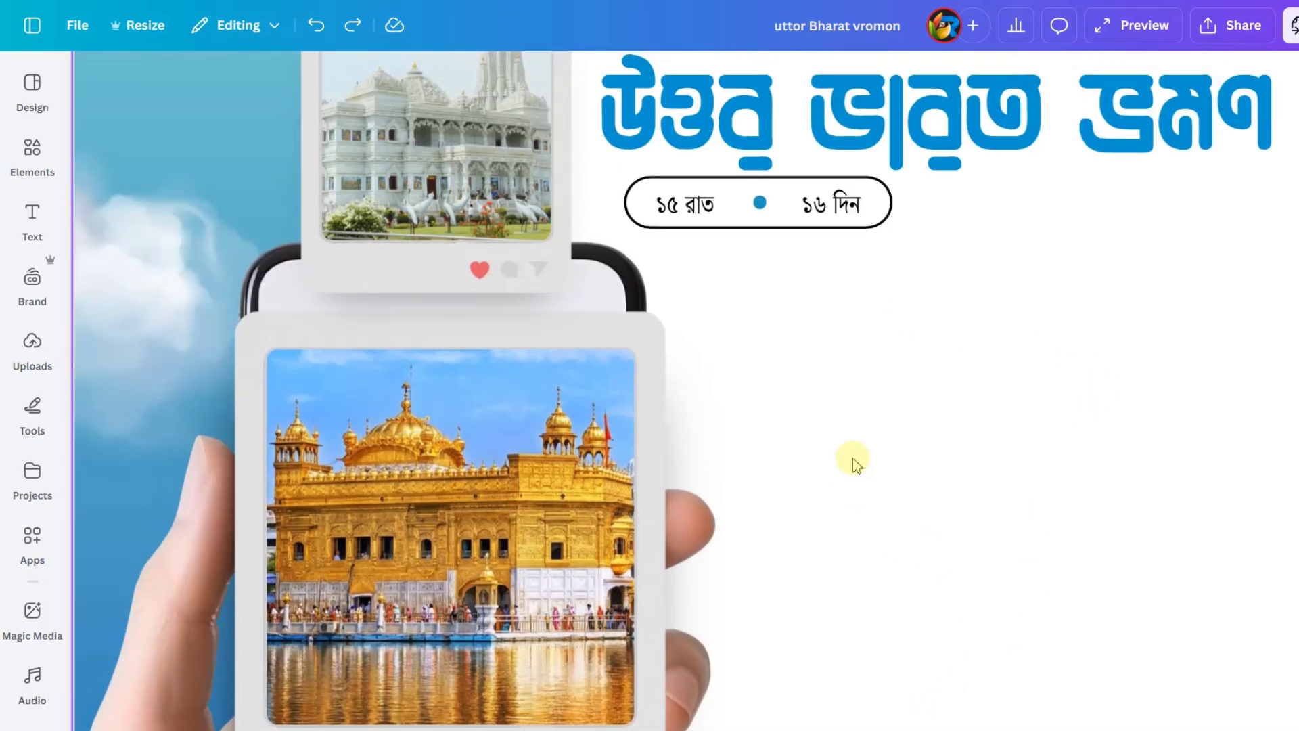
scroll(865, 444, down, 2)
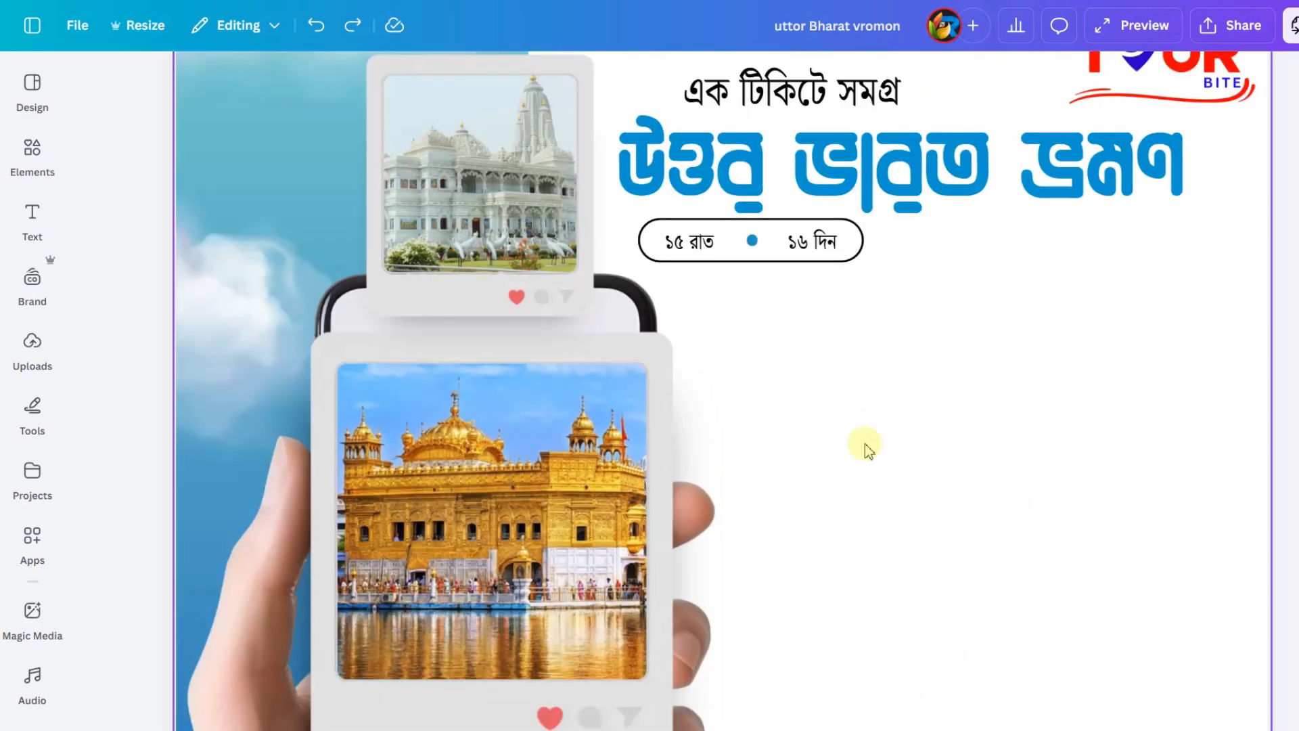
scroll(866, 444, down, 2)
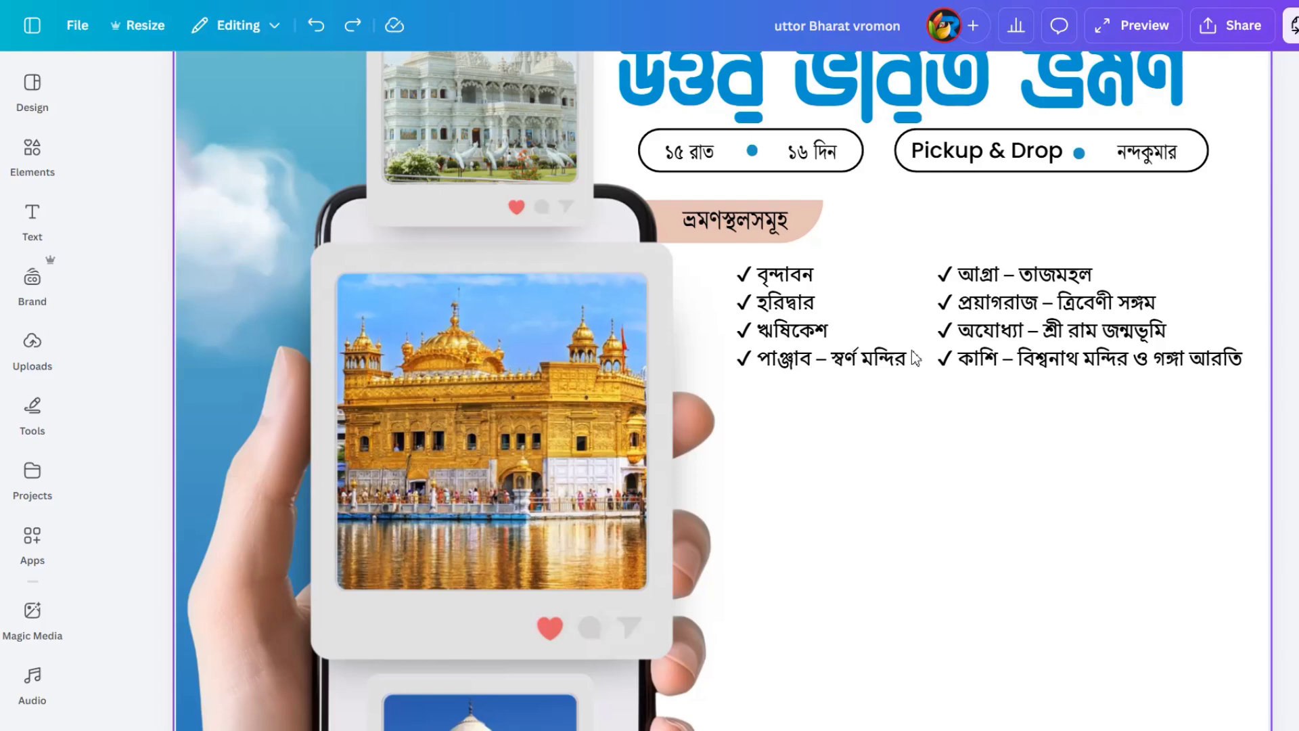
Bring back the blue ribbon banner below the destination list with its texts "শুভ যাত্রা" and "25/02/2026 ও 24/03/2026".
key(ctrl+z)
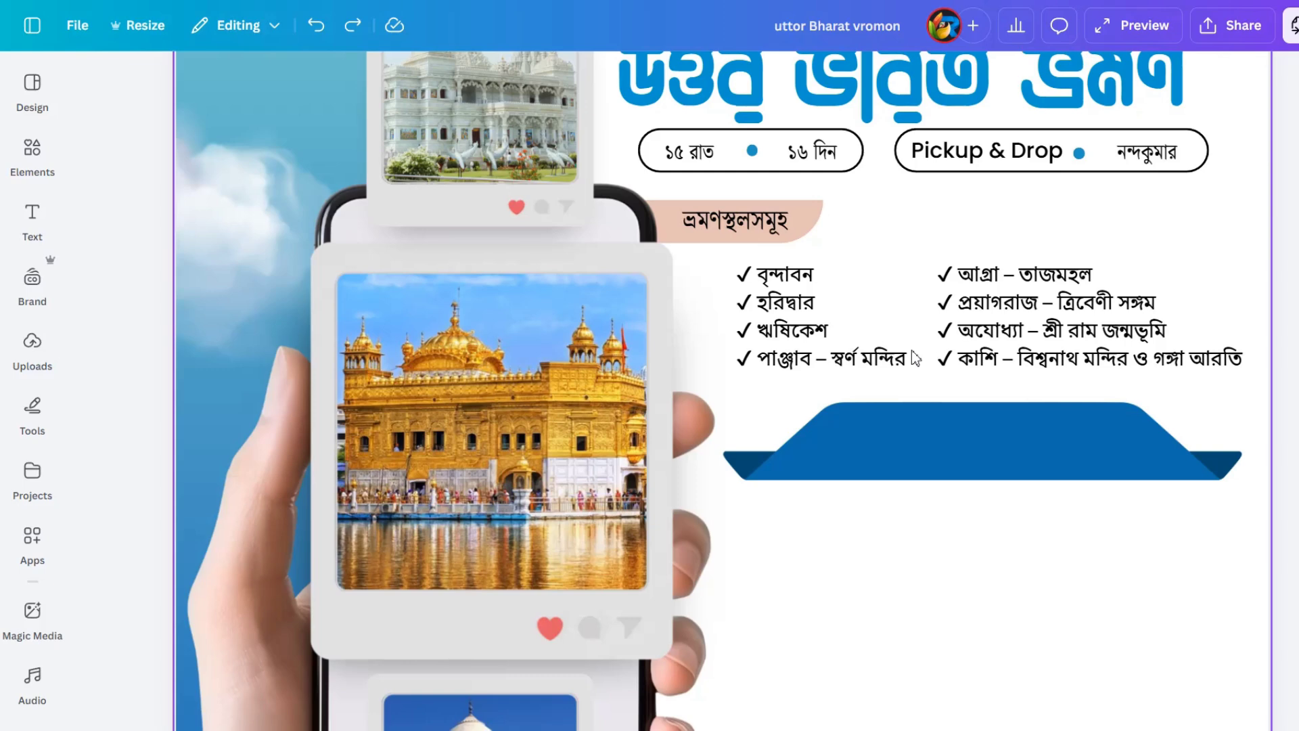
key(ctrl+y)
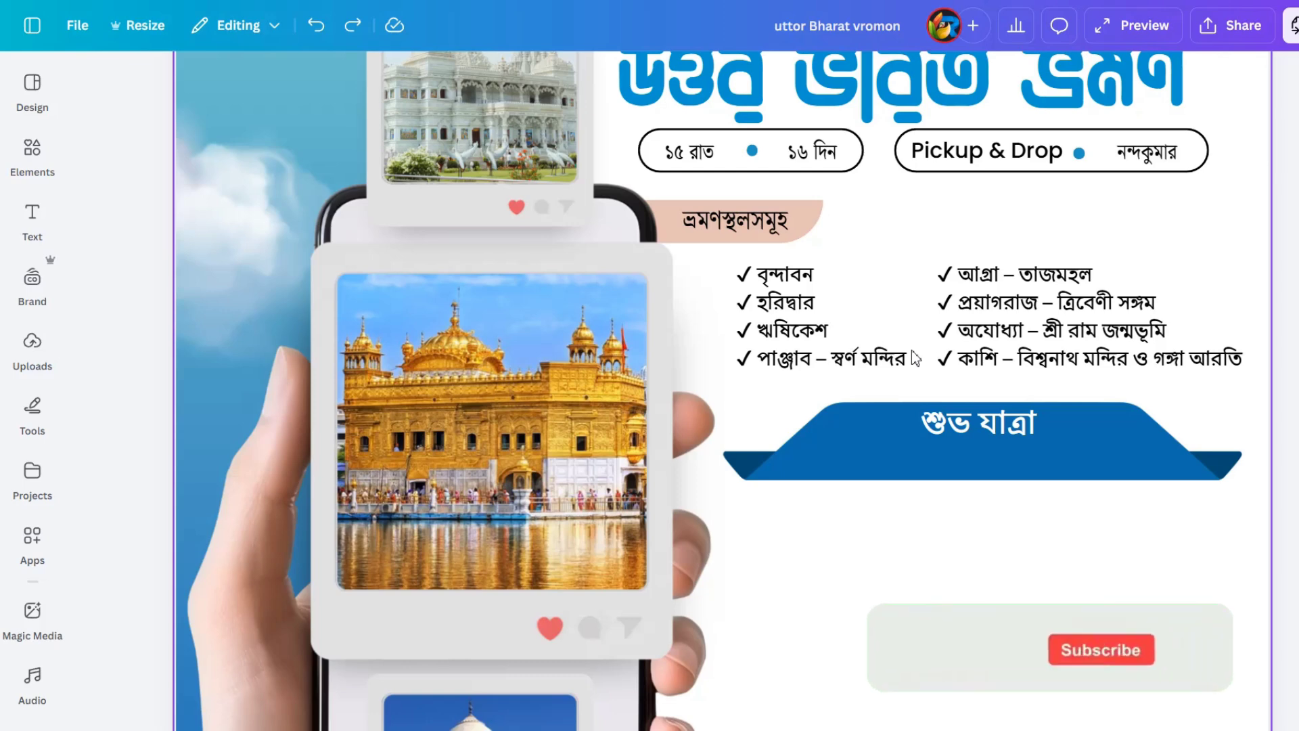
key(ctrl+y)
key(ctrl+y)
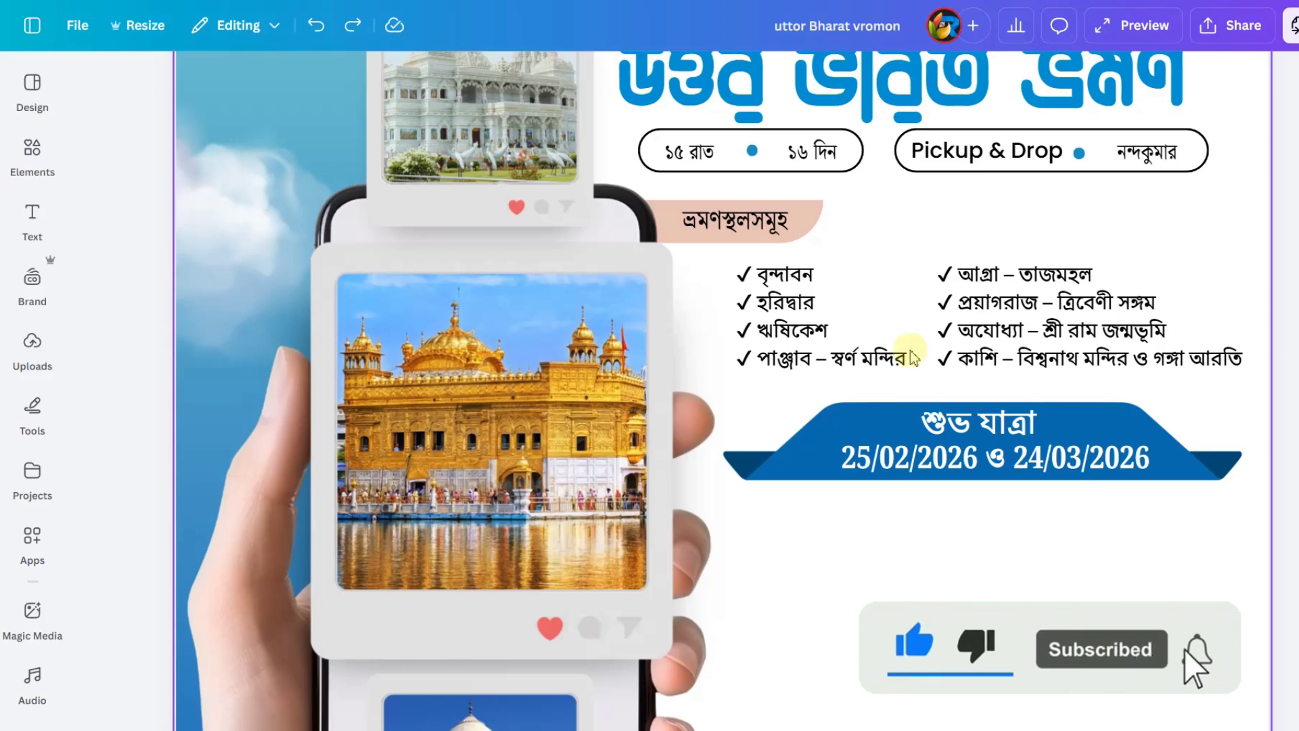
Bring back the orange price box below the banner with the texts "PRICE -", "₹-14,690" and "PAR PERSON".
scroll(851, 251, down, 3)
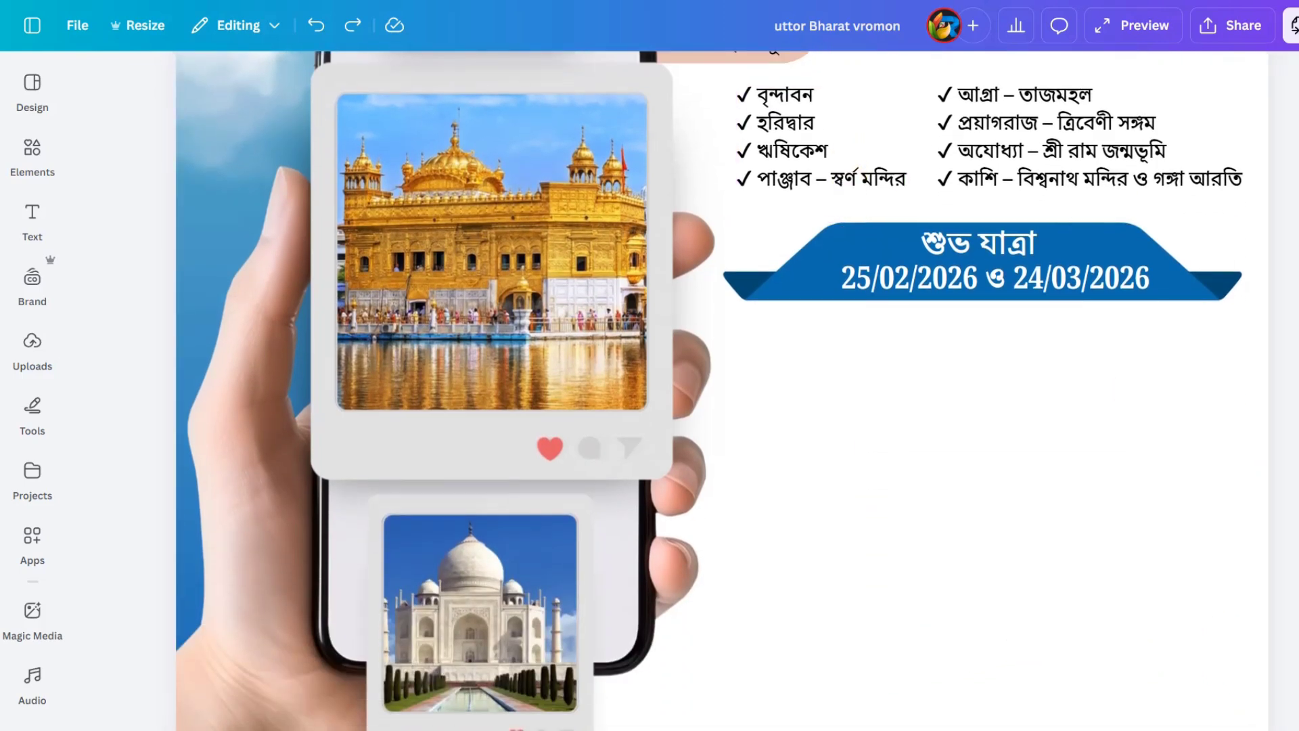
key(ctrl+z)
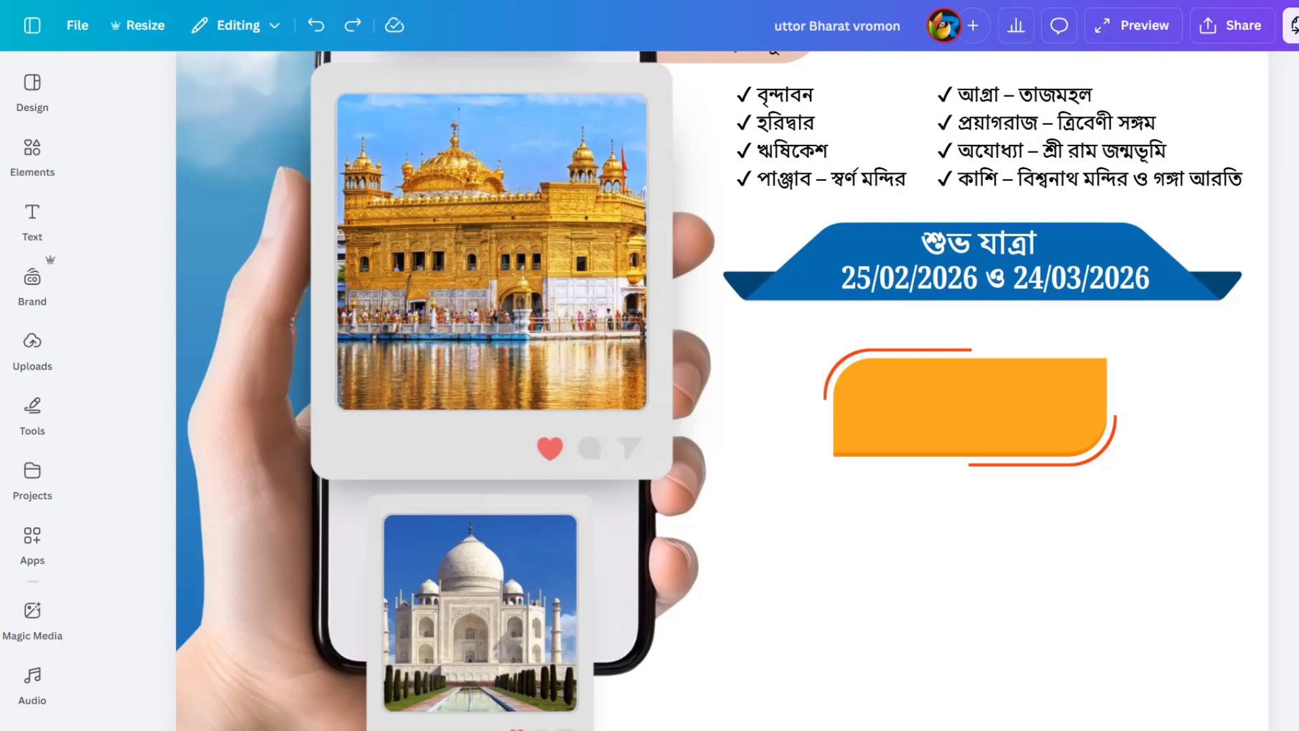
key(ctrl+y)
key(ctrl+y)
key(ctrl+y)
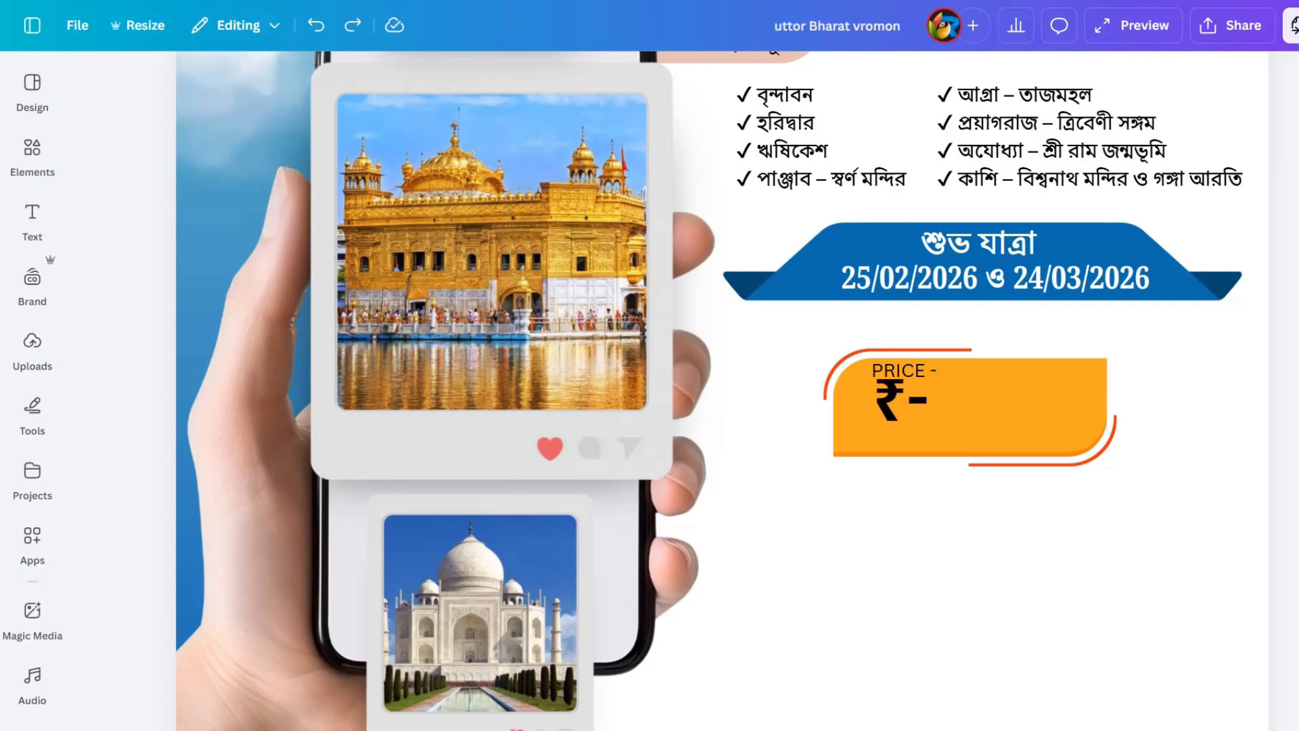
key(ctrl+y)
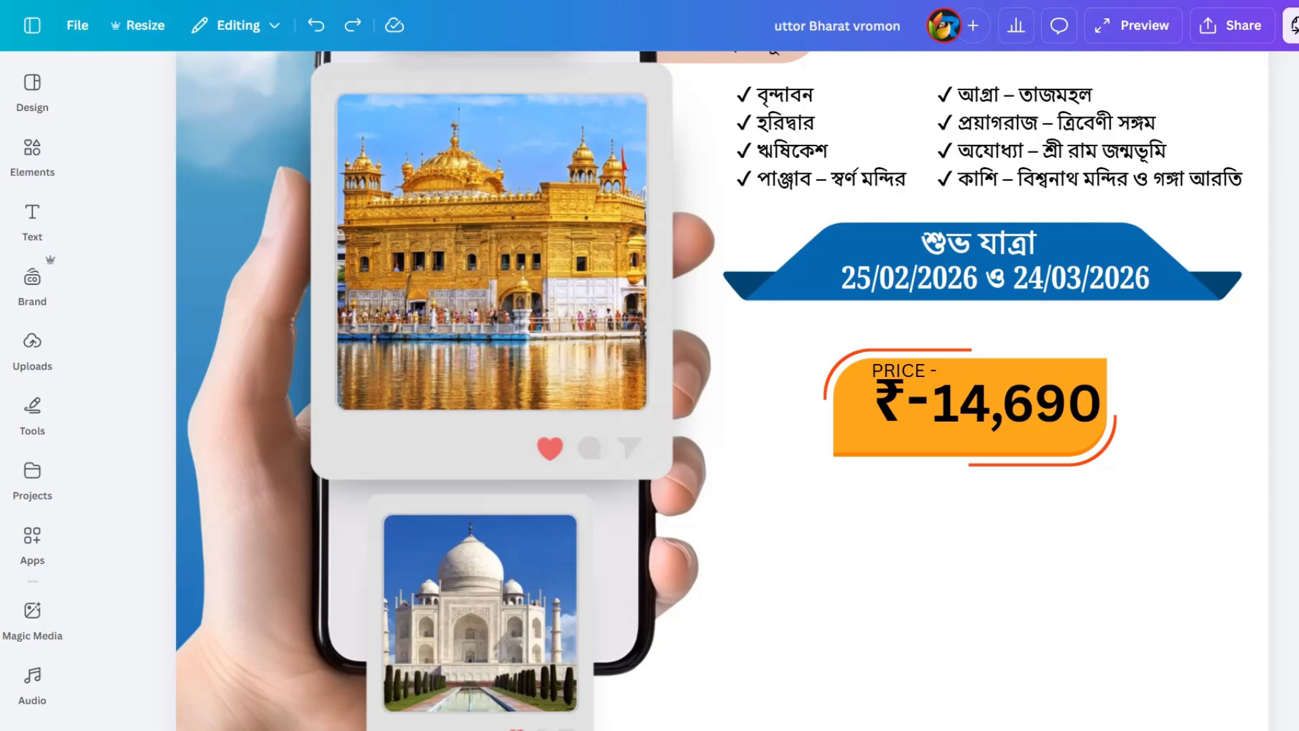
key(ctrl+y)
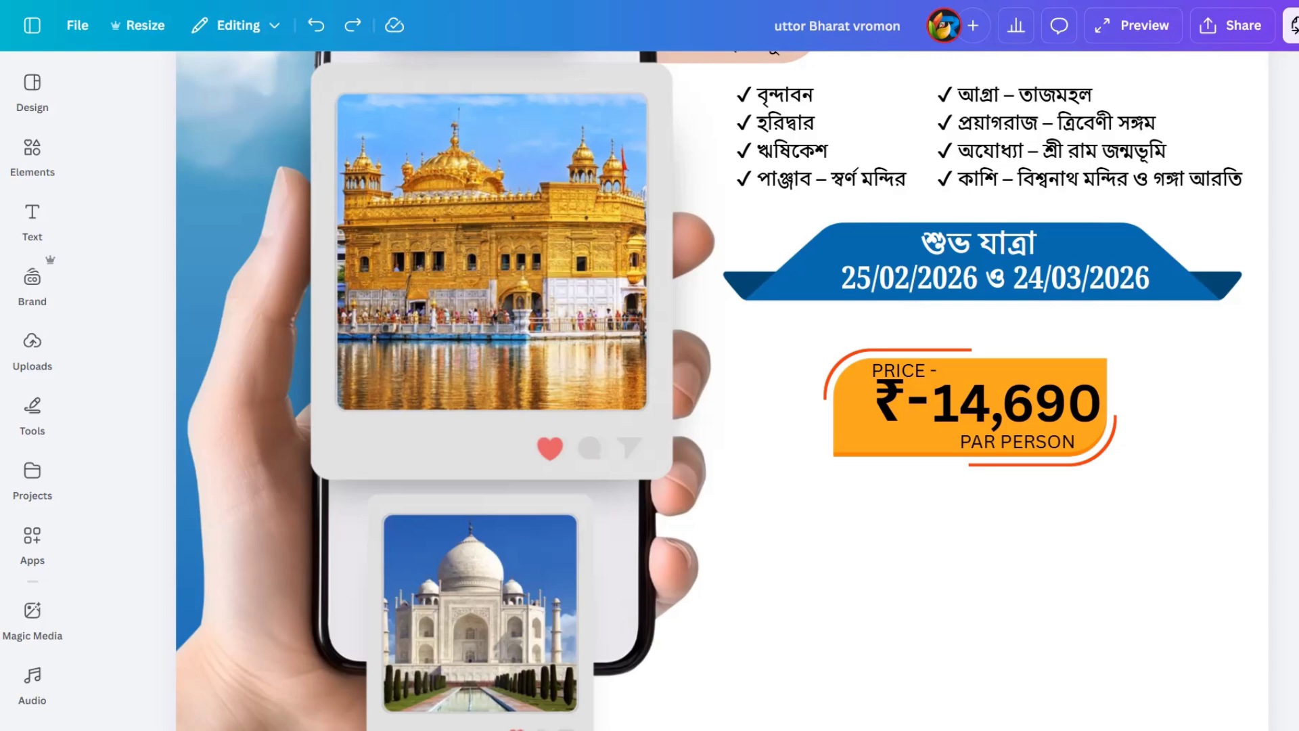
Undo the remaining deletions to bring back the captioned bus, meal and hotel icons, booking deadline, BOOK NOW badge and contact phone number.
scroll(722, 390, down, 2)
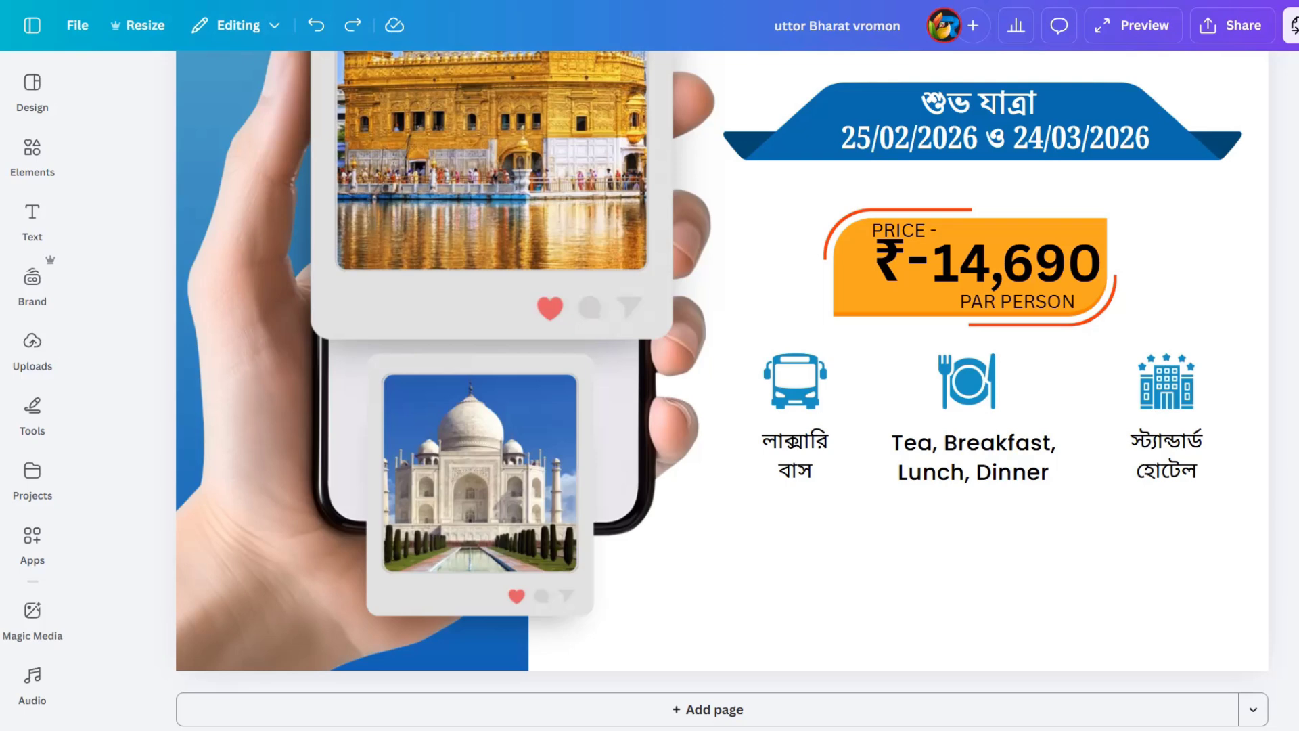
key(ctrl+z)
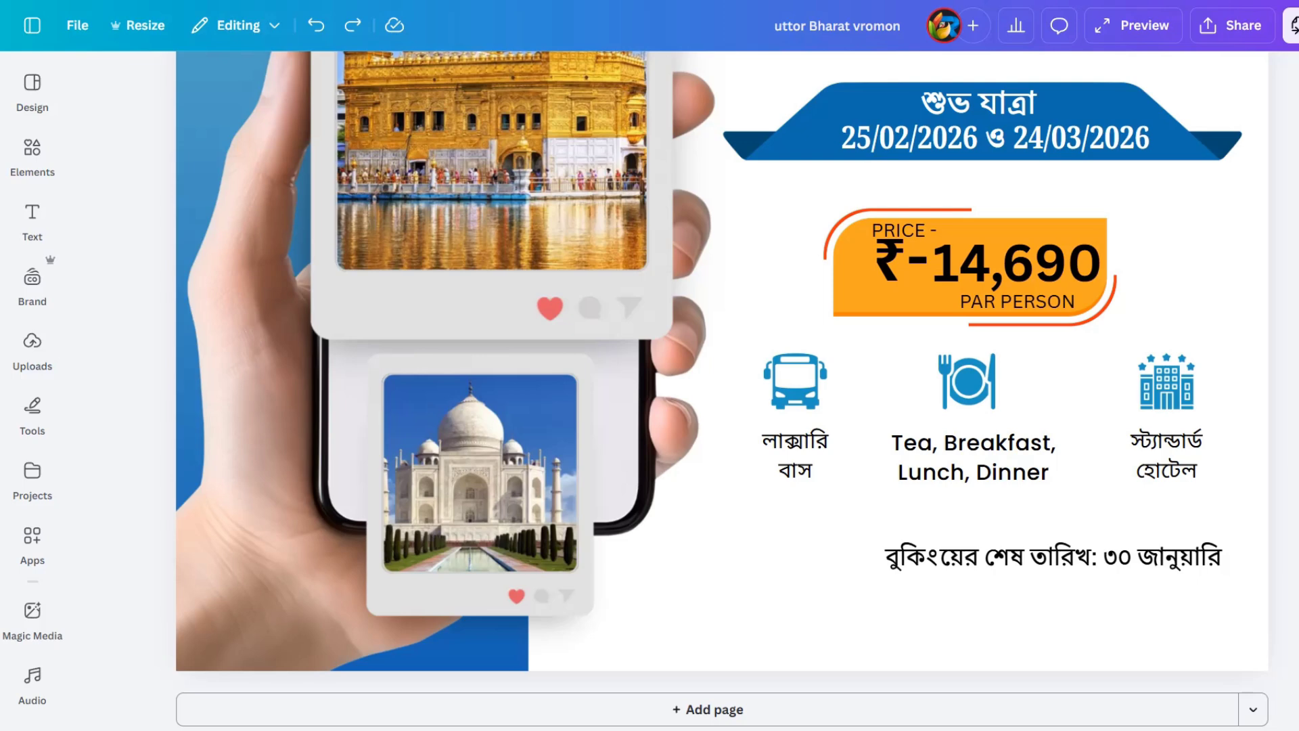
key(ctrl+z)
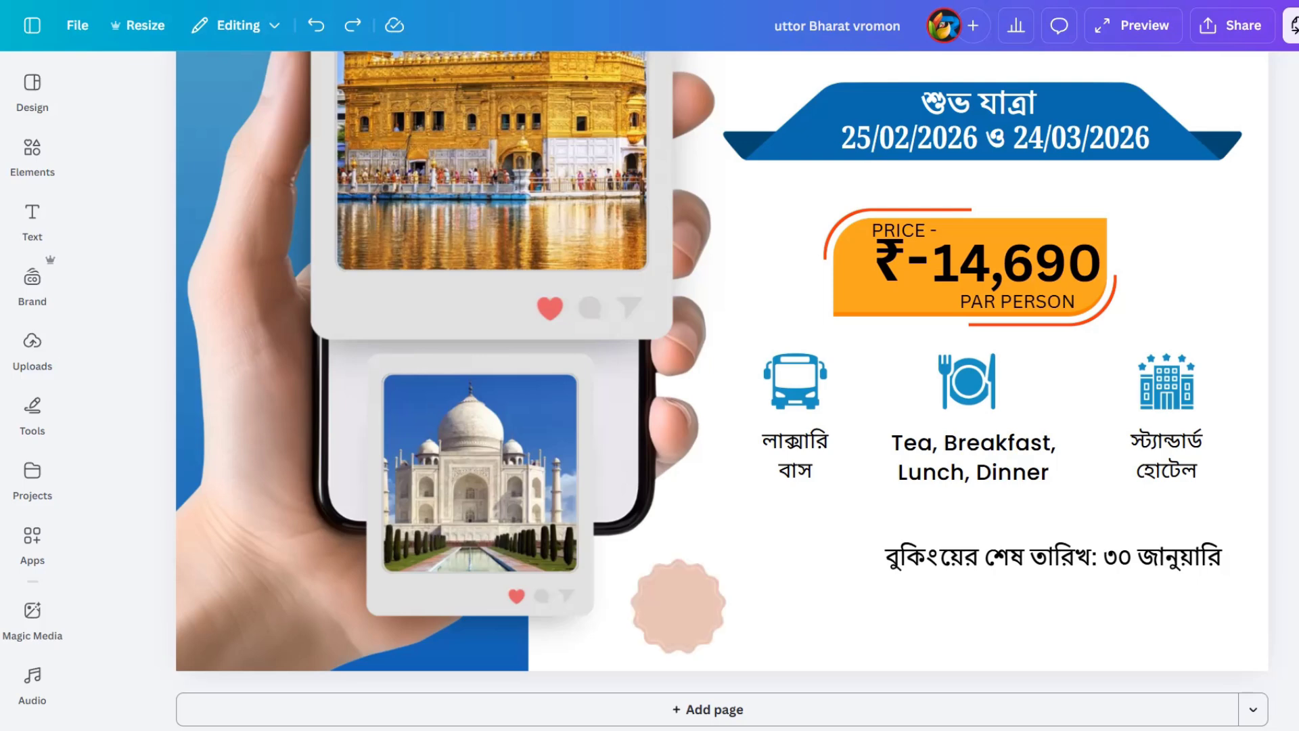
key(ctrl+z)
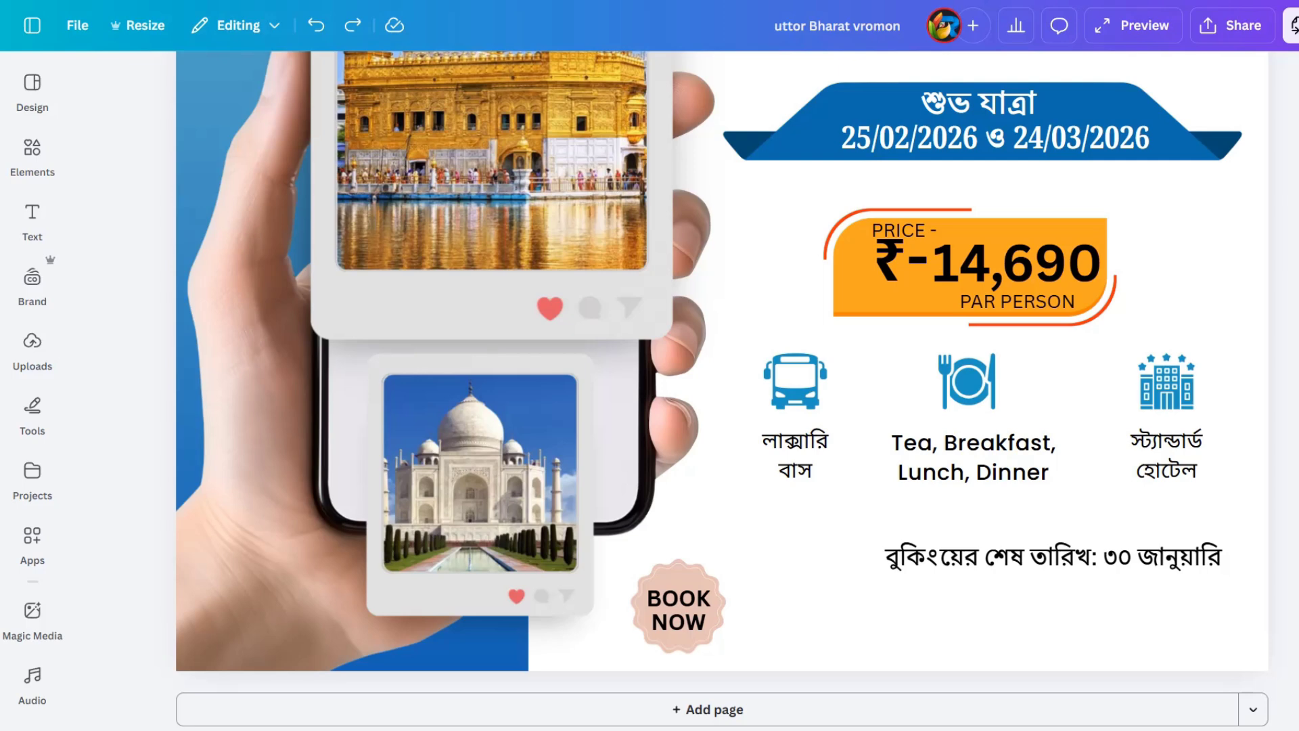
key(ctrl+z)
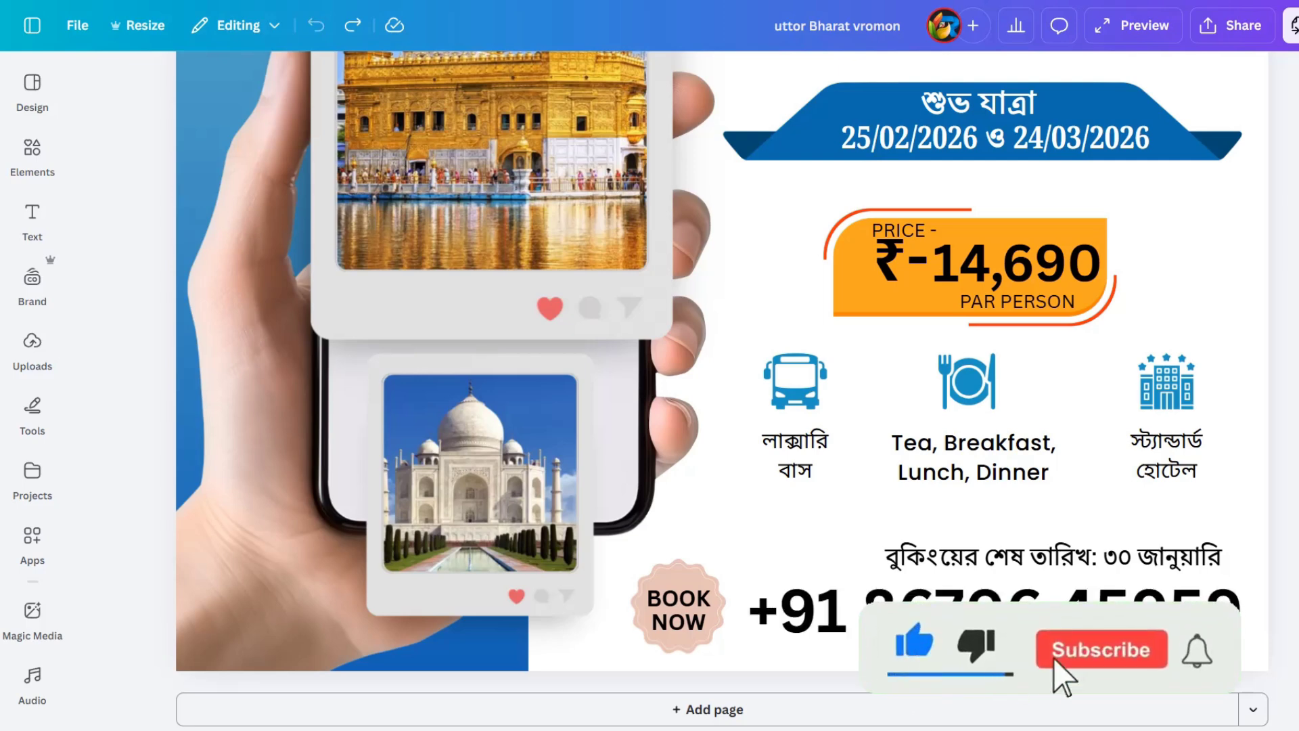
Examine the complete tour poster from the logo and headline down to the booking details.
scroll(1290, 197, down, 4)
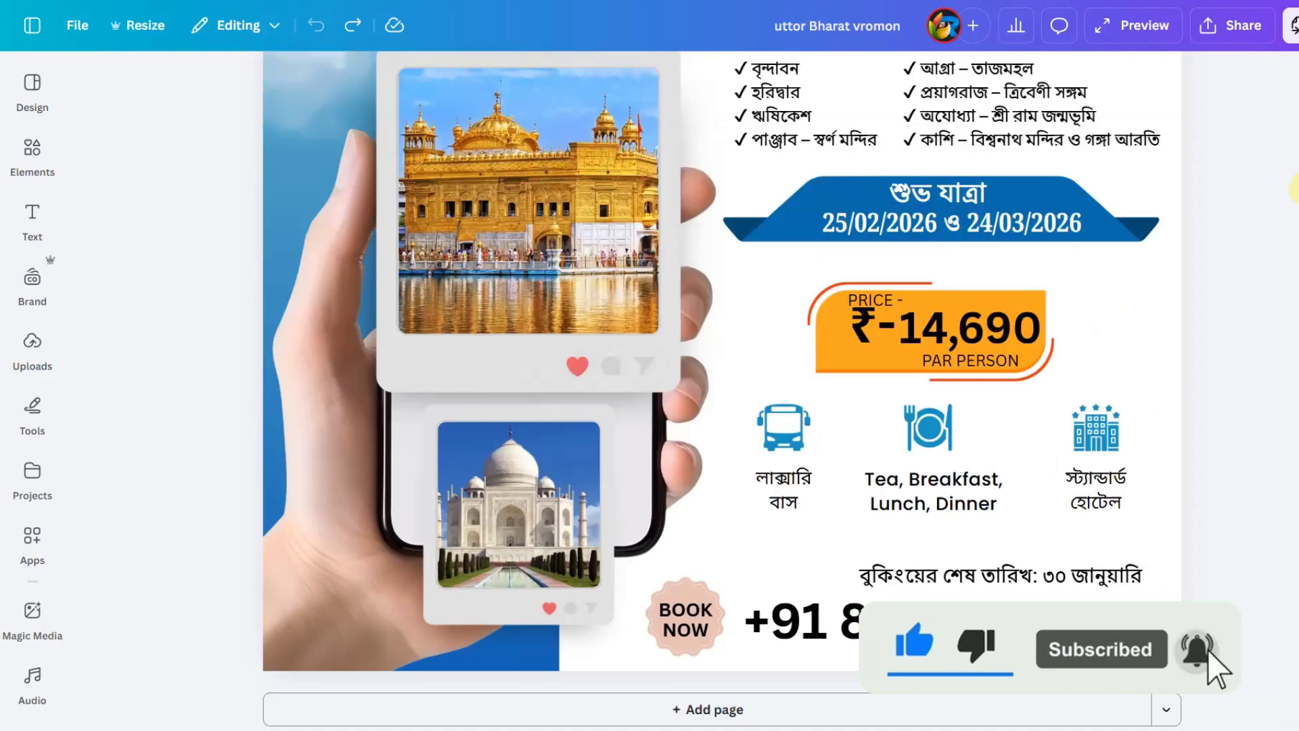
scroll(1219, 271, down, 2)
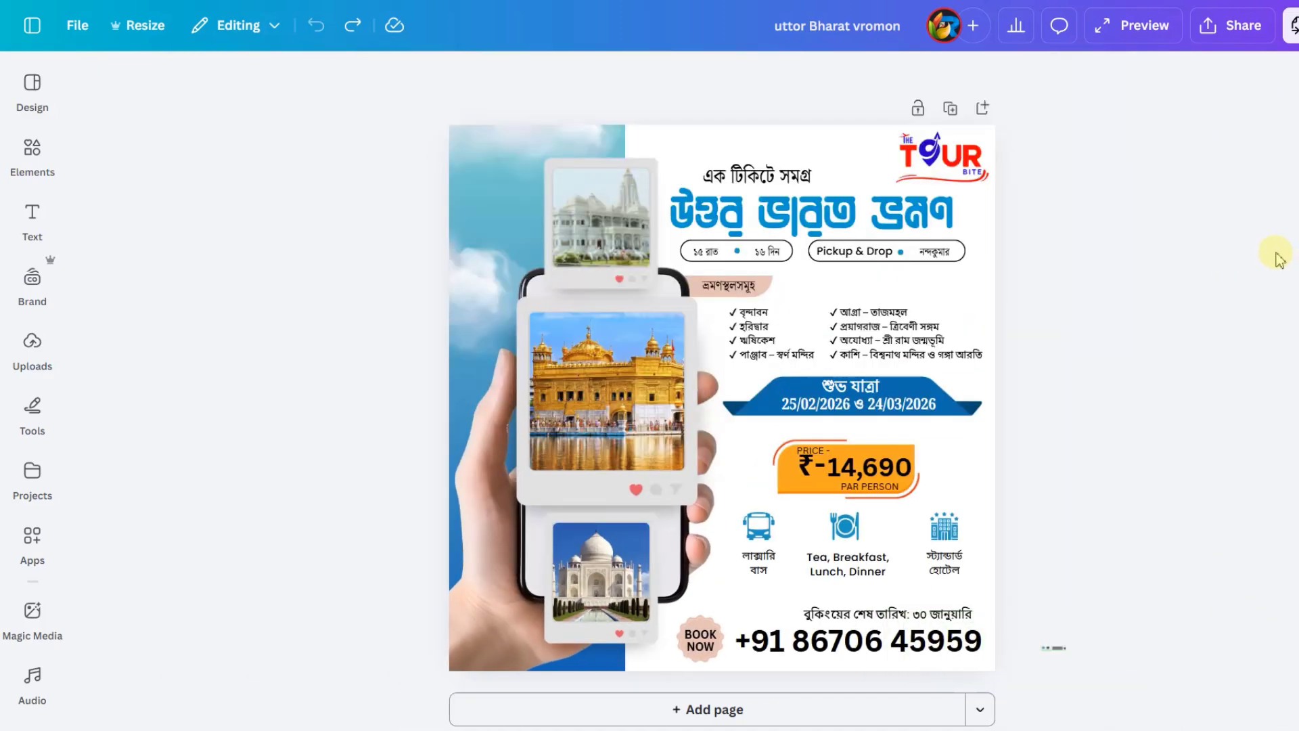
scroll(1255, 376, up, 1)
scroll(1253, 372, up, 1)
scroll(1209, 379, down, 1)
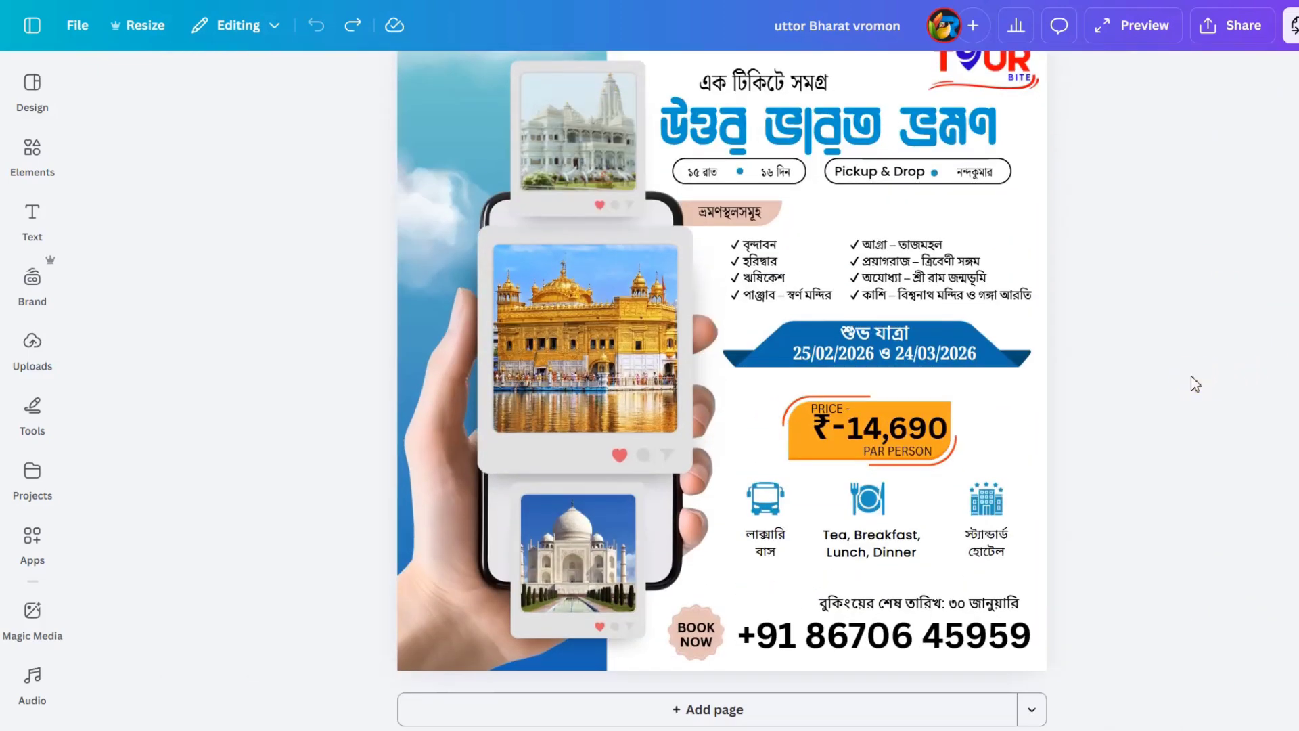
scroll(1208, 379, up, 1)
scroll(1289, 391, down, 1)
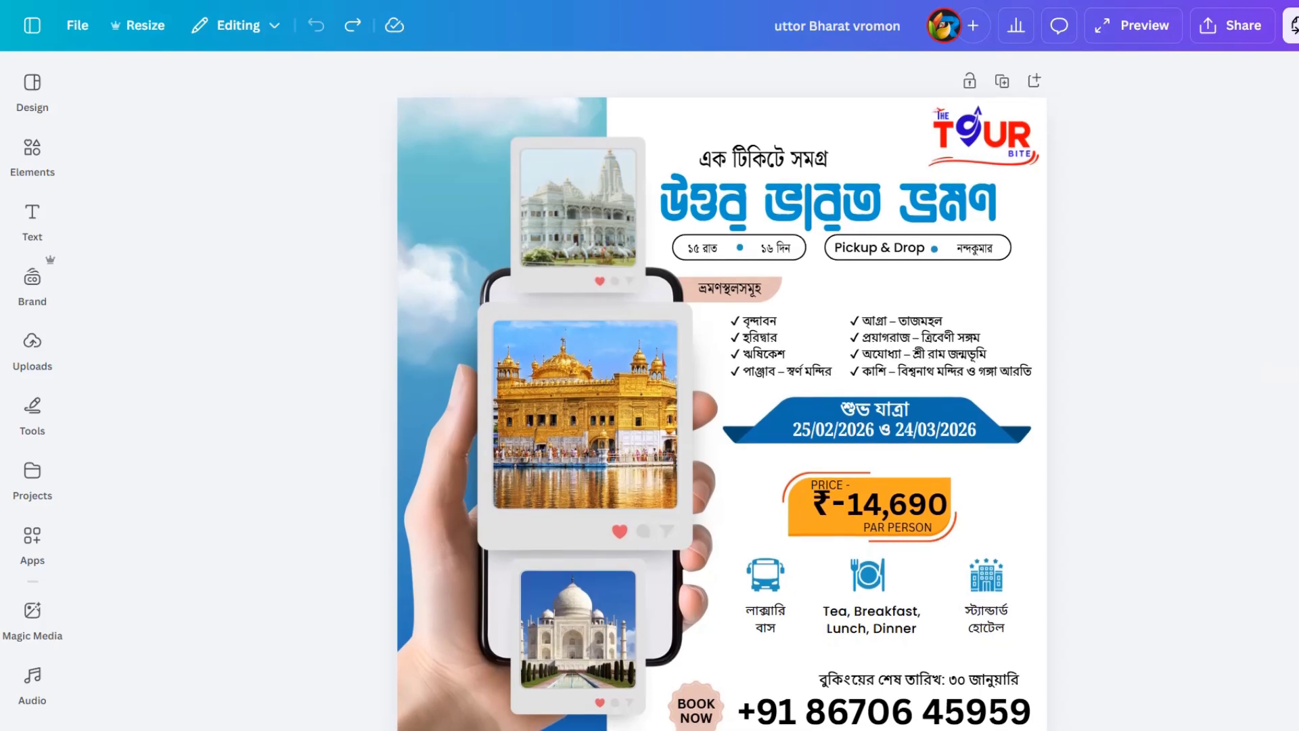
scroll(1065, 394, down, 1)
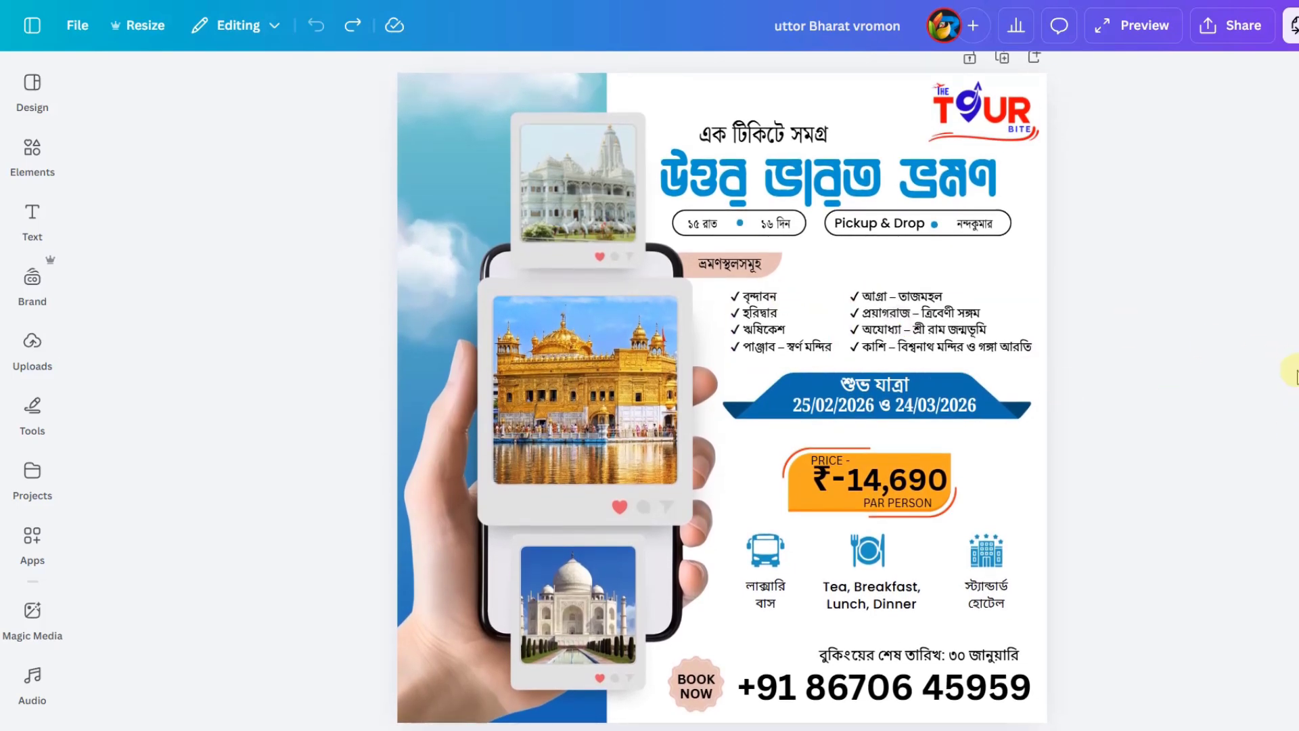
Select the blue headline "উত্তর ভারত ভ্রমণ" to inspect its font and size.
click(785, 182)
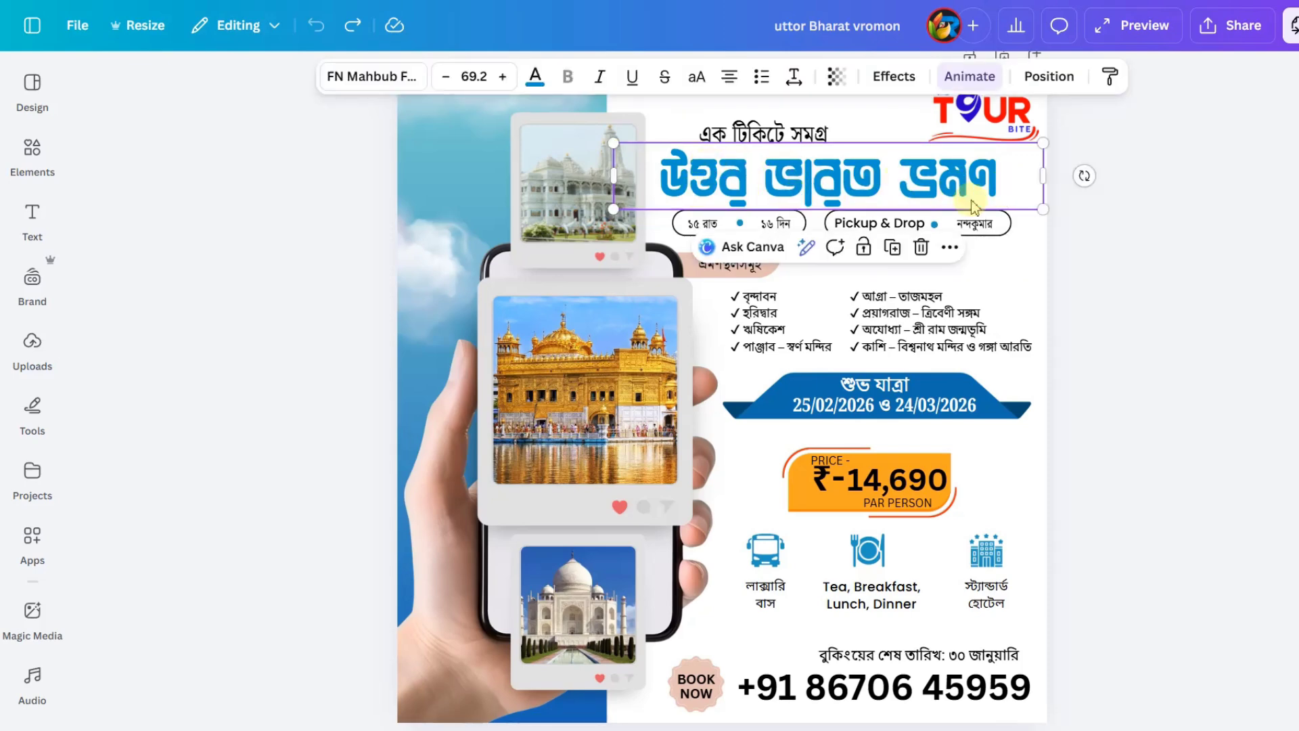
click(1086, 207)
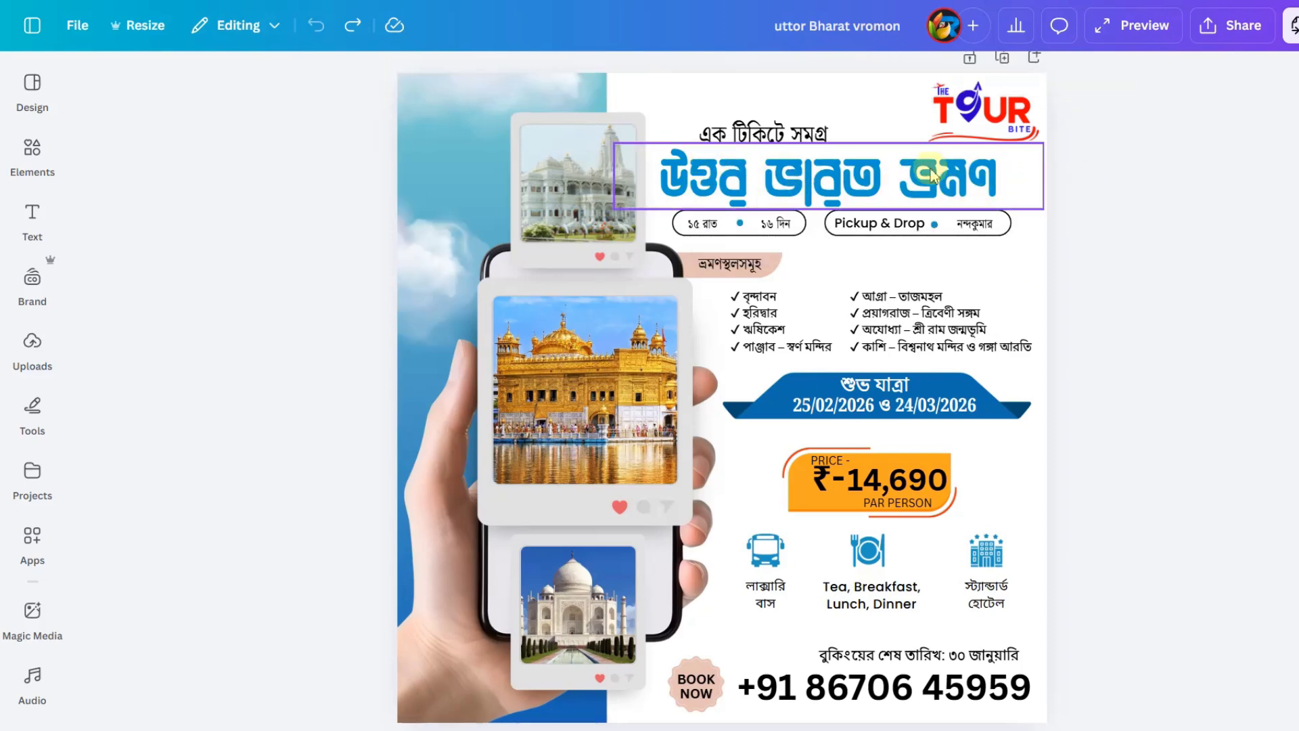
click(926, 193)
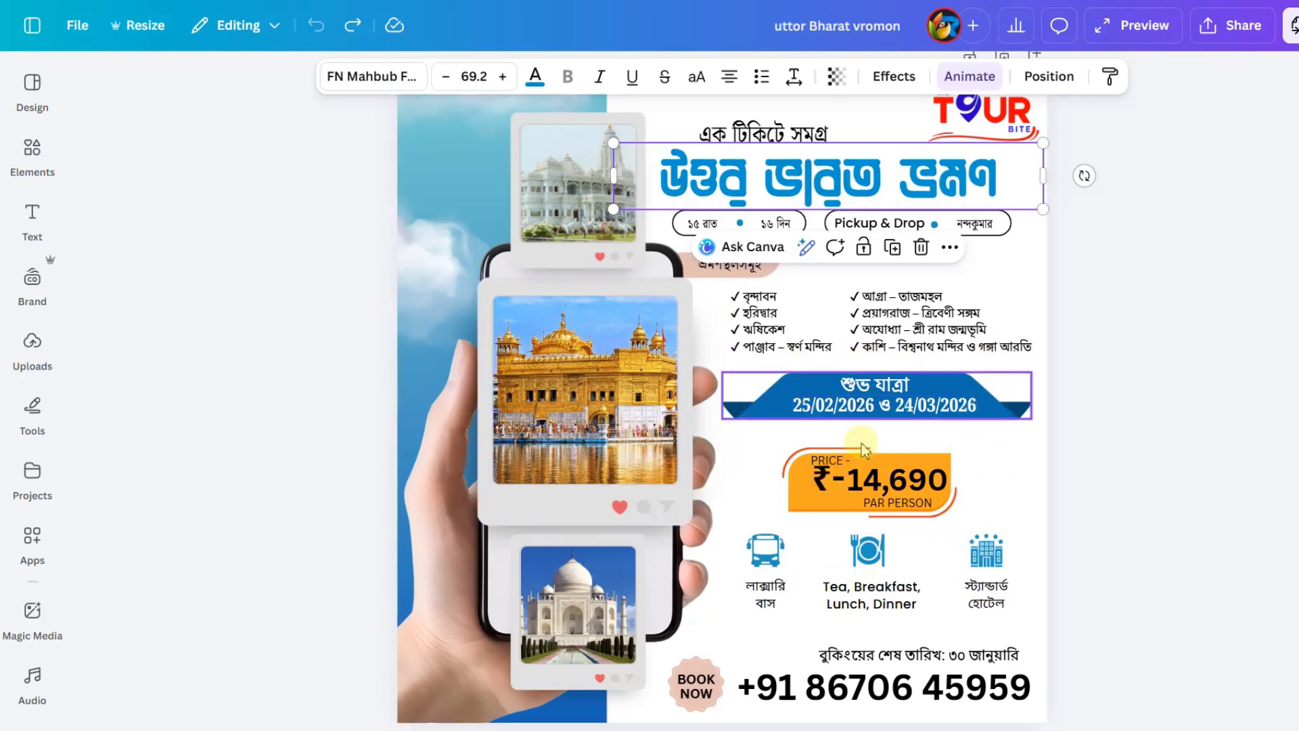
Deselect the headline and review the finished poster's overall layout, including The Tour Bite logo, departure dates, price box and contact line.
scroll(1020, 621, down, 1)
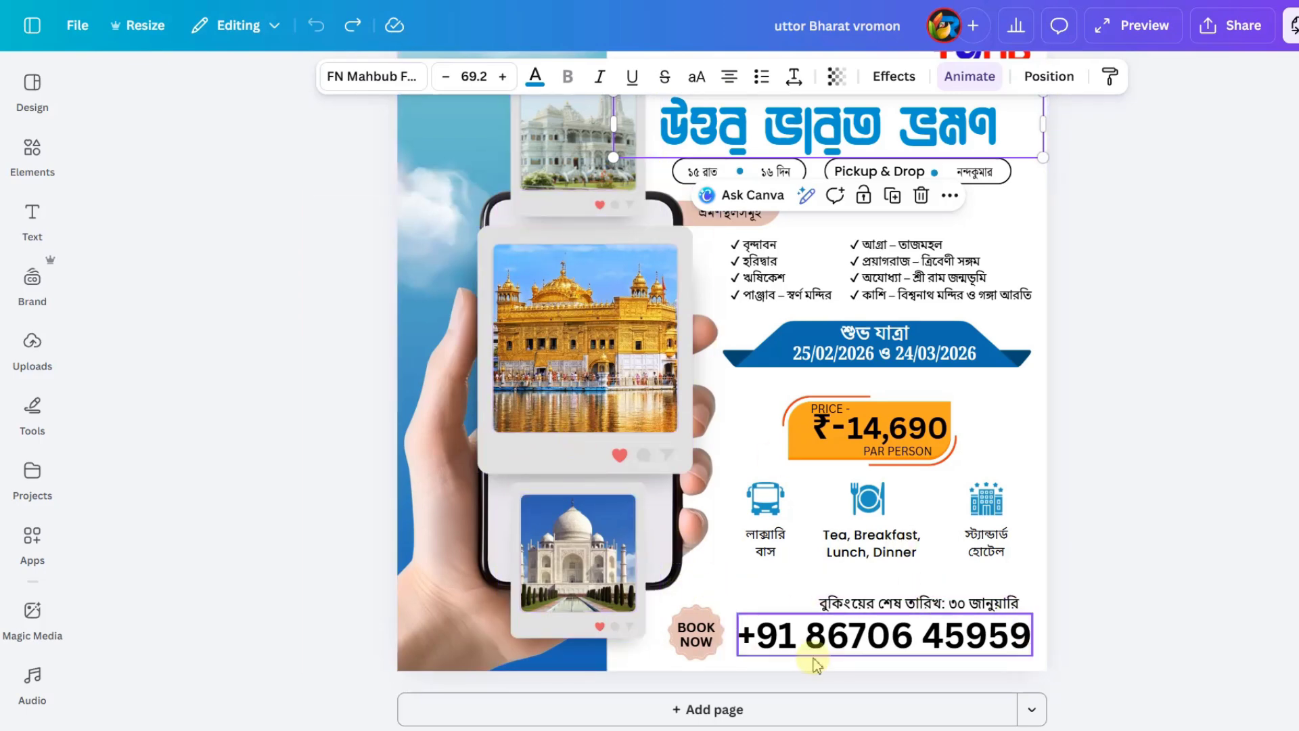
click(1279, 484)
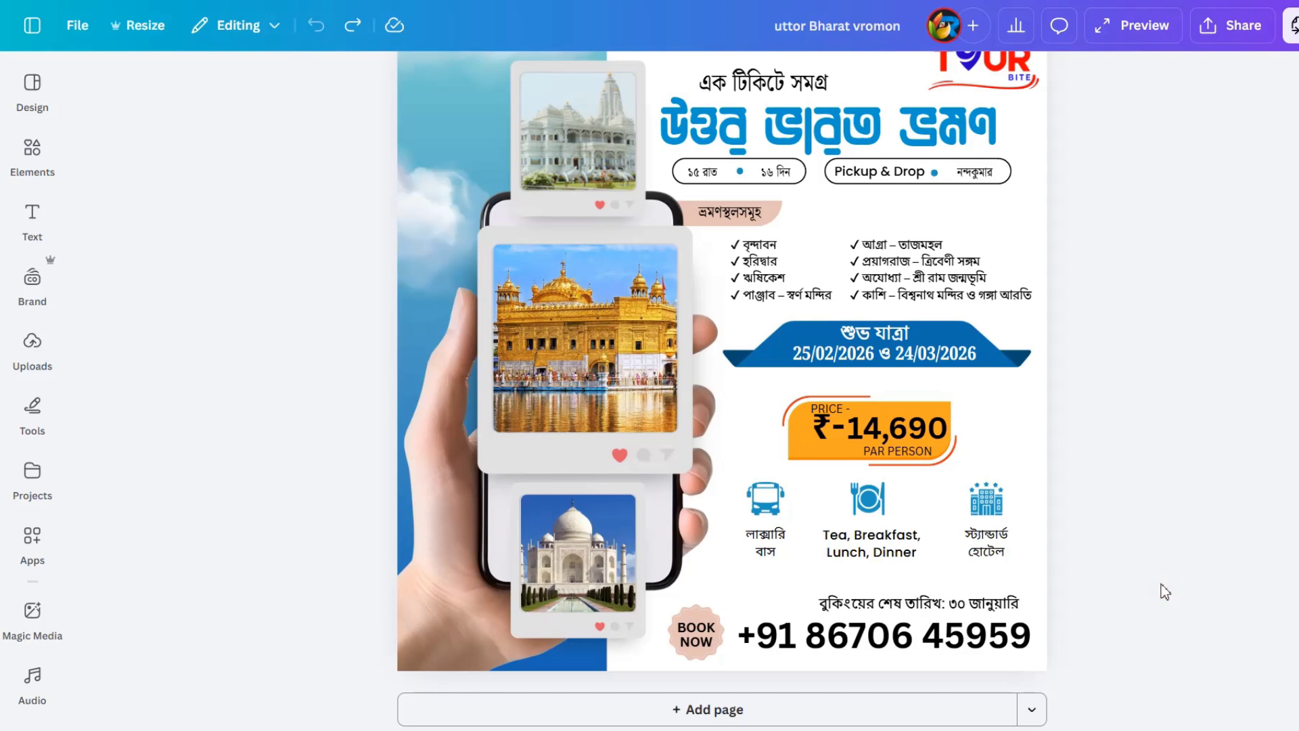
scroll(1163, 589, up, 2)
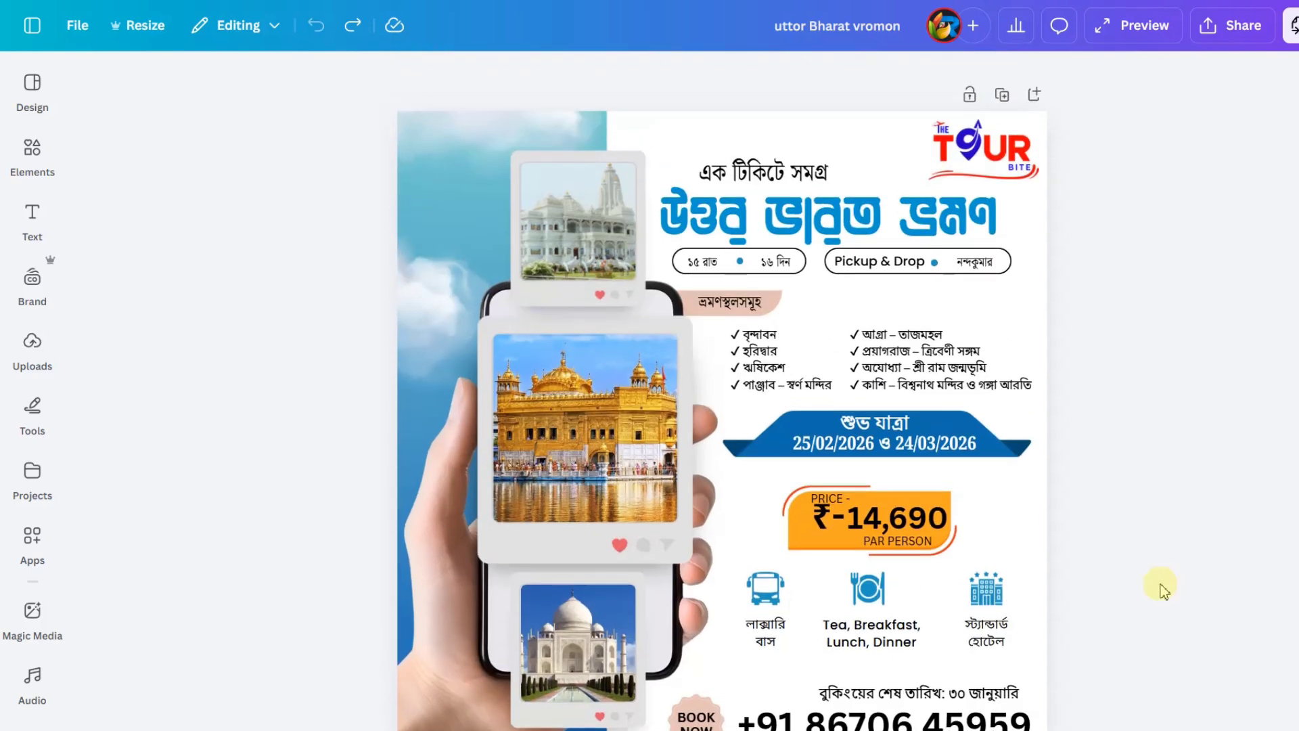
click(981, 148)
click(1110, 392)
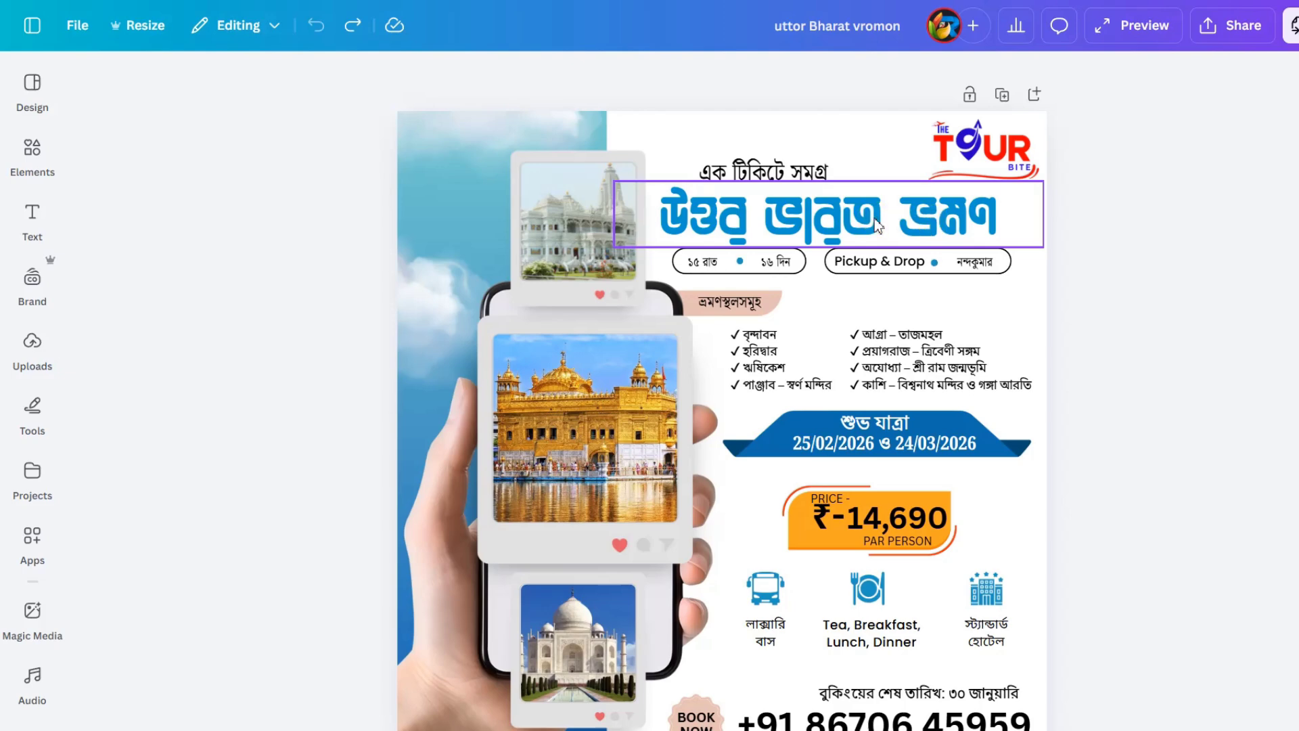
scroll(1126, 517, down, 2)
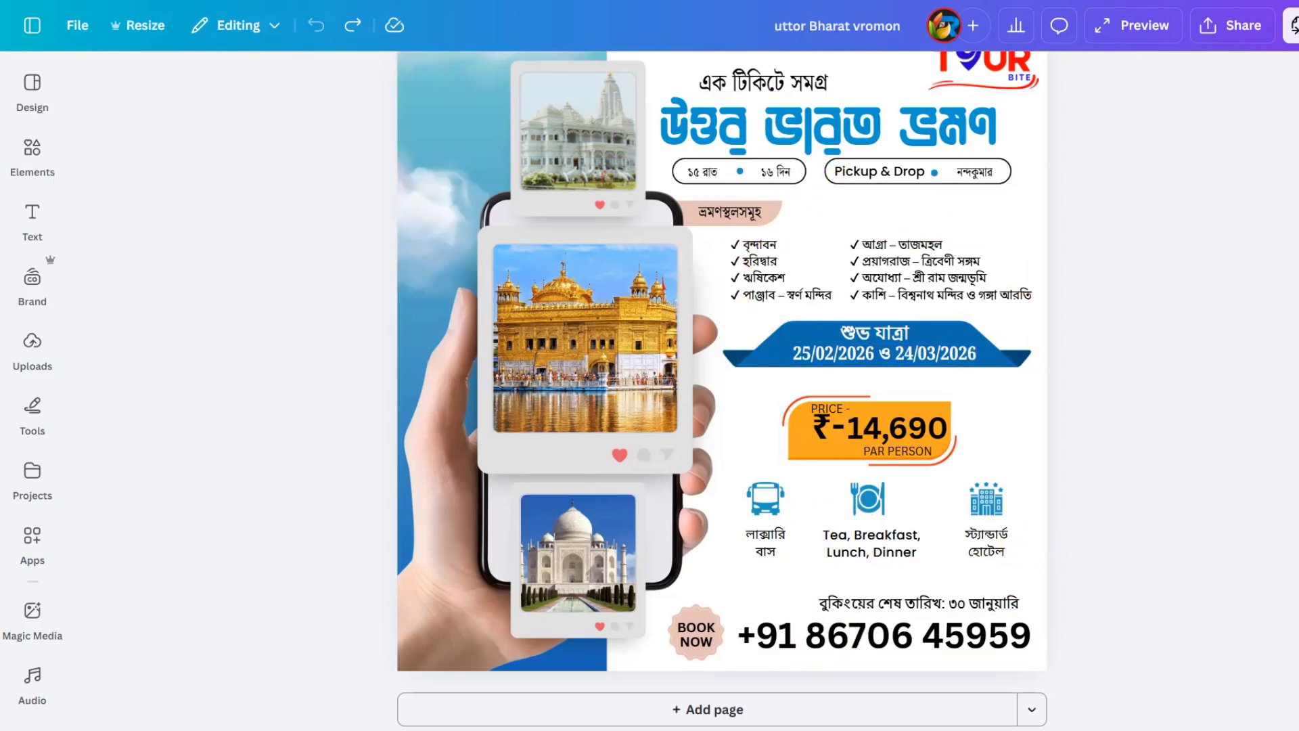
scroll(722, 385, up, 1)
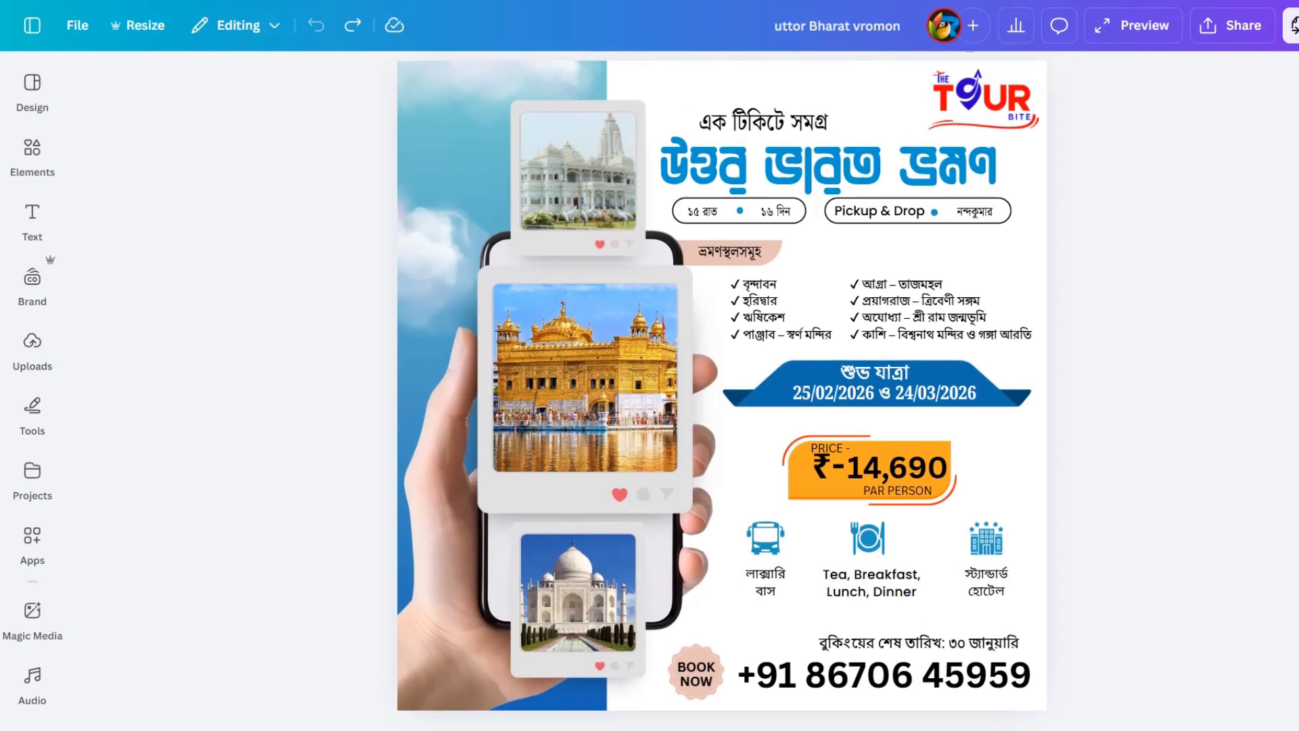
scroll(722, 386, up, 1)
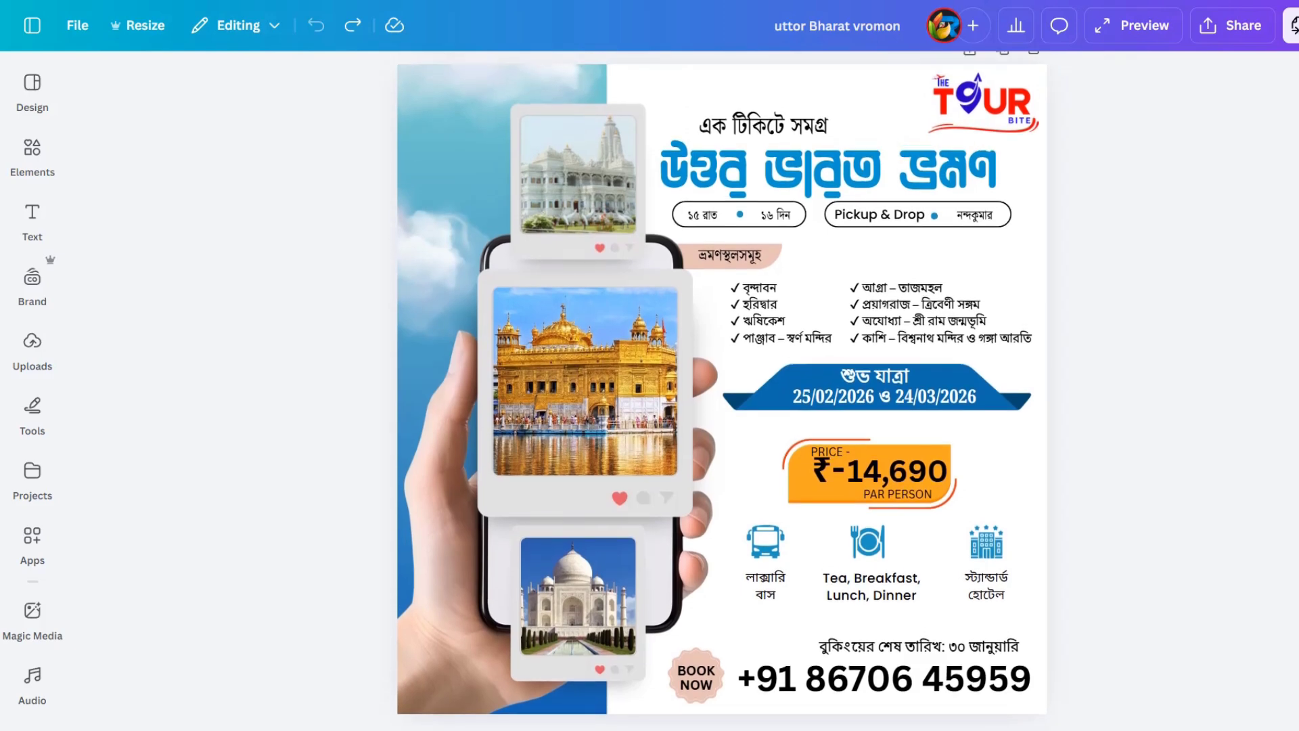